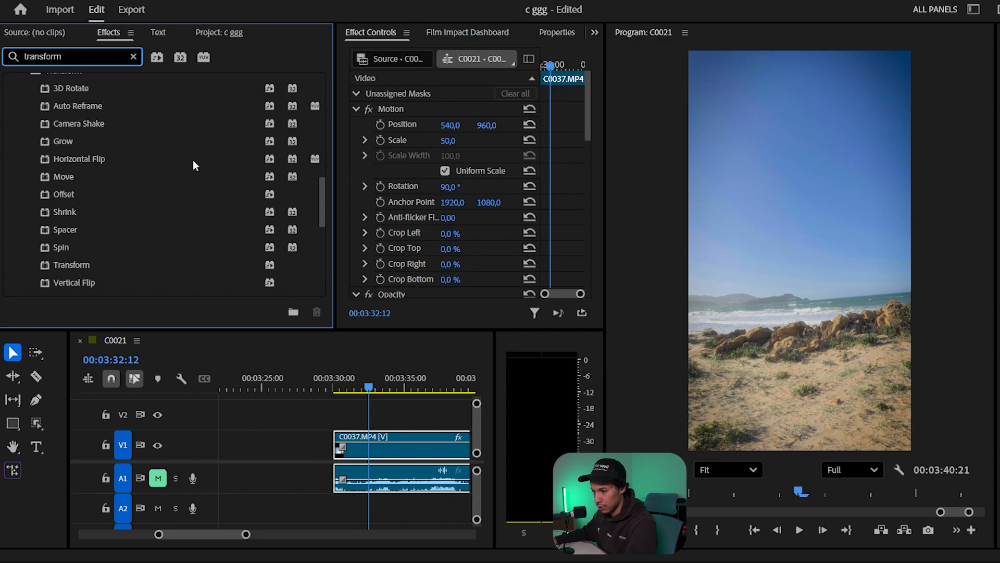
- Apply the Transform effect to the C0037.MP4 clip and add a Scale keyframe of 100 at the clip's start
{"action": "scroll", "coordinate": [81, 251], "scroll_direction": "down", "scroll_amount": 1}
{"action": "left_click_drag", "start_coordinate": [42, 251], "coordinate": [392, 454]}
{"action": "scroll", "coordinate": [451, 206], "scroll_direction": "down", "scroll_amount": 5}
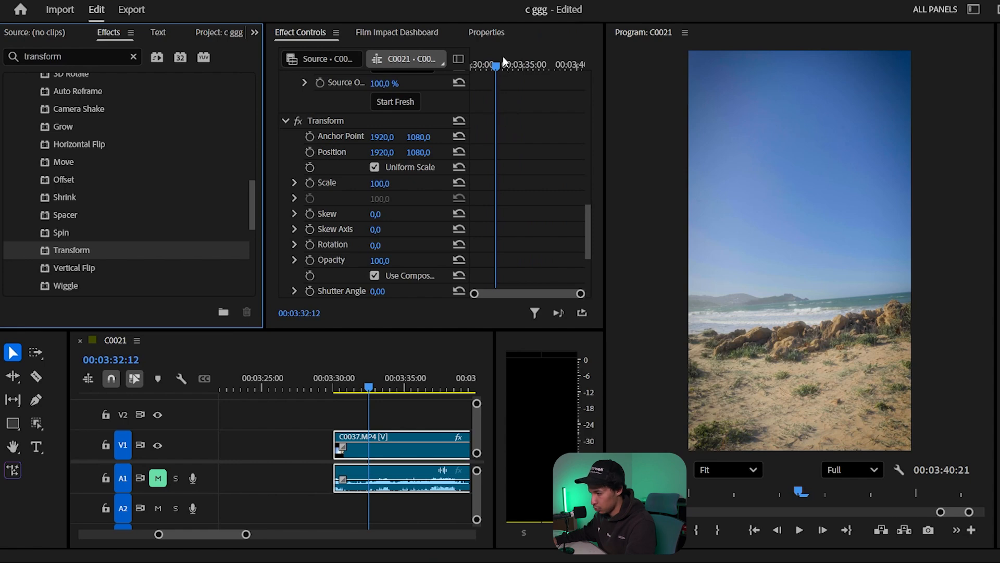
{"action": "left_click_drag", "start_coordinate": [503, 59], "coordinate": [466, 58]}
{"action": "left_click", "coordinate": [309, 183]}
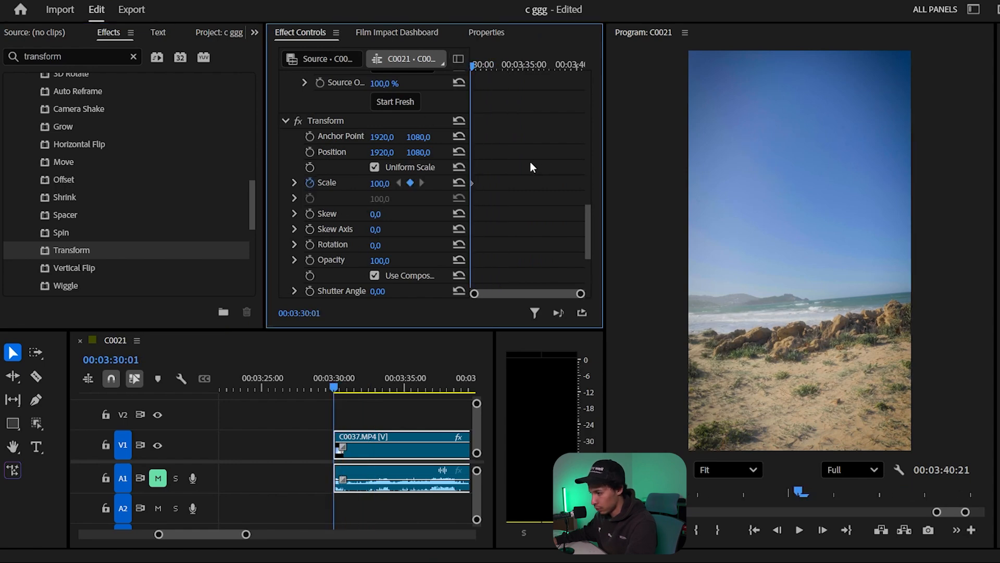
- Add a Transform Scale keyframe of 124 at 00:03:33:08 and preview the zoom from the clip's start
{"action": "left_click_drag", "start_coordinate": [474, 64], "coordinate": [507, 66]}
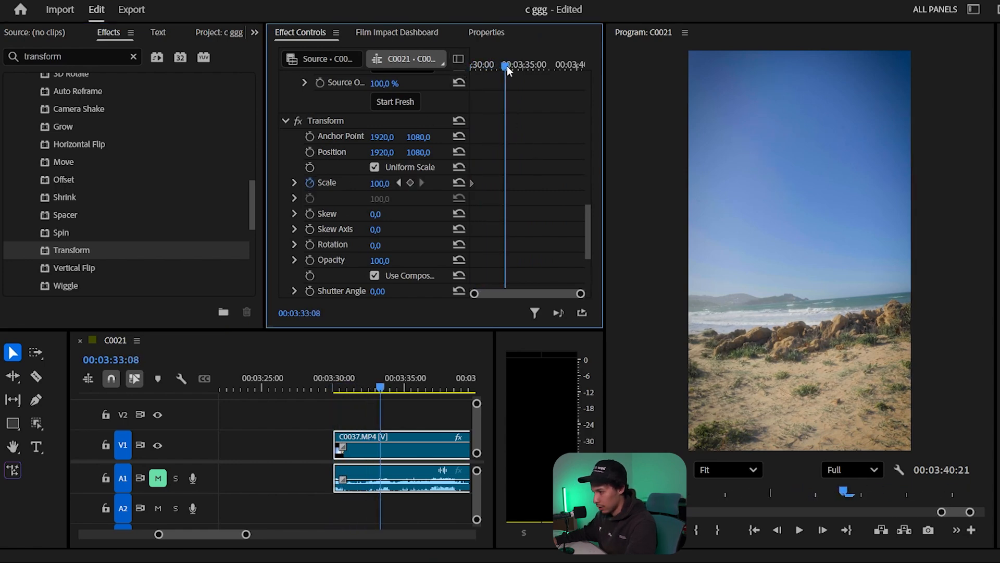
{"action": "left_click", "coordinate": [379, 183]}
{"action": "type", "text": "109"}
{"action": "key", "text": "Return"}
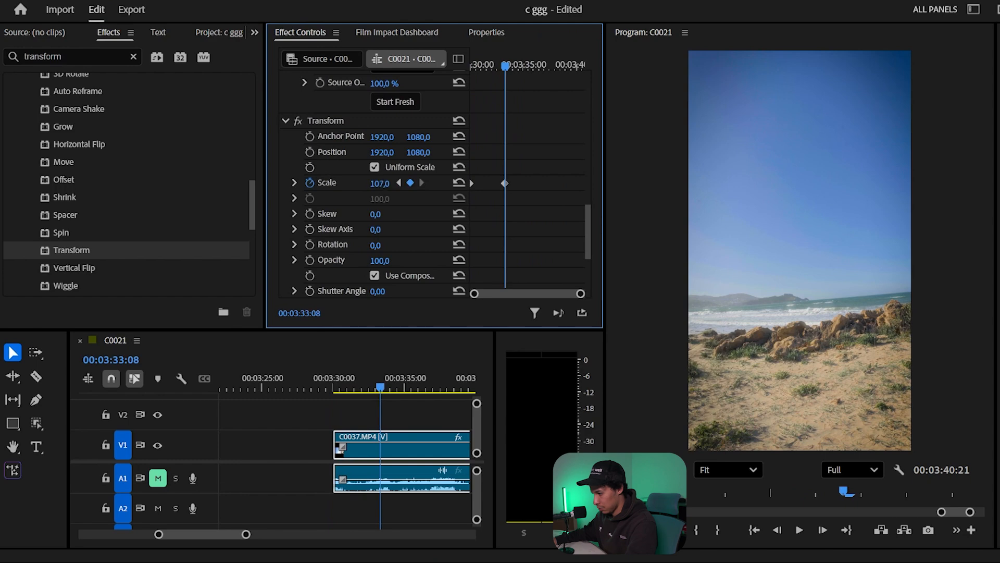
{"action": "left_click_drag", "start_coordinate": [380, 183], "coordinate": [389, 183]}
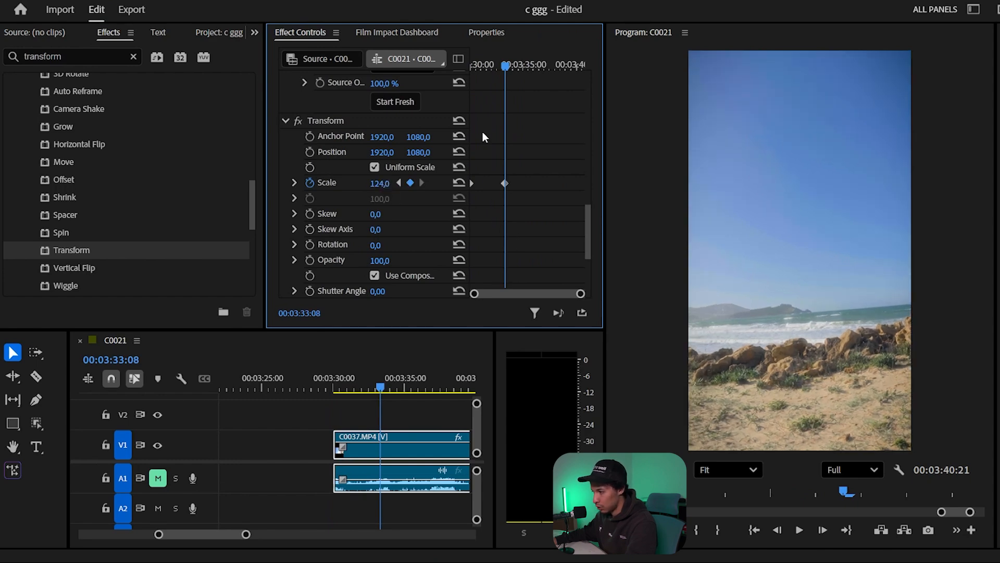
{"action": "key", "text": "Up"}
{"action": "key", "text": "space"}
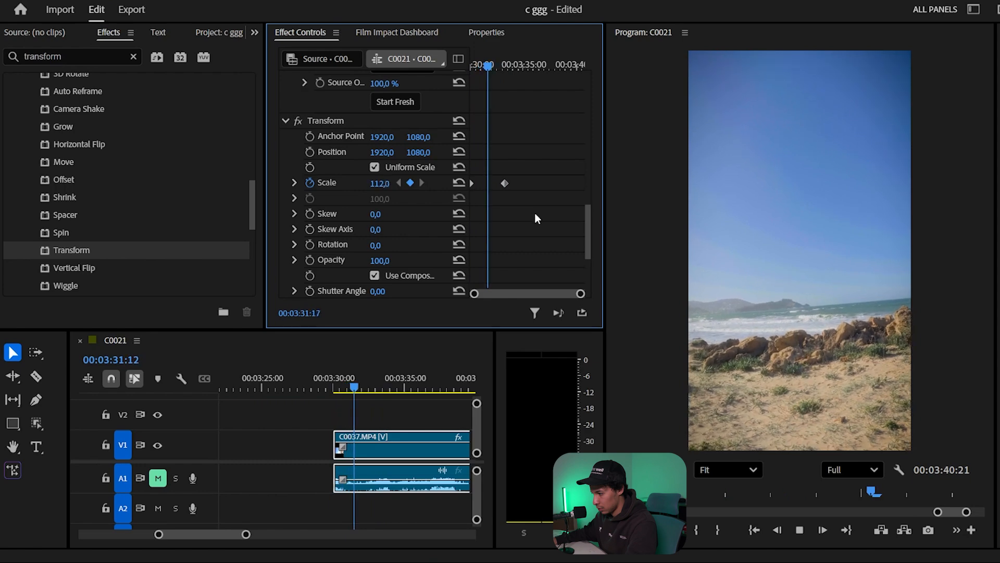
{"action": "key", "text": "space"}
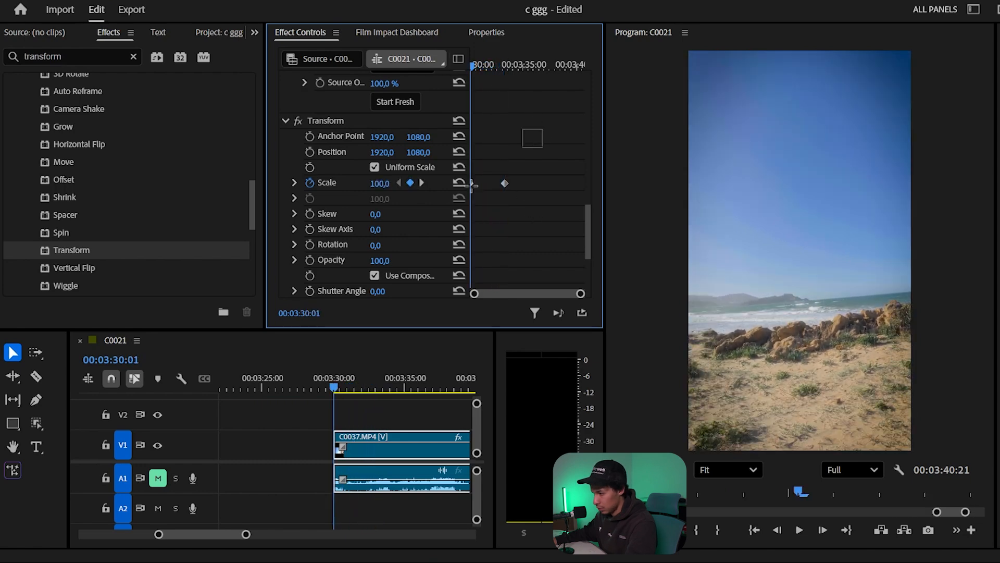
- Apply Ease In to both Transform Scale keyframes and play back the eased zoom
{"action": "right_click", "coordinate": [504, 183]}
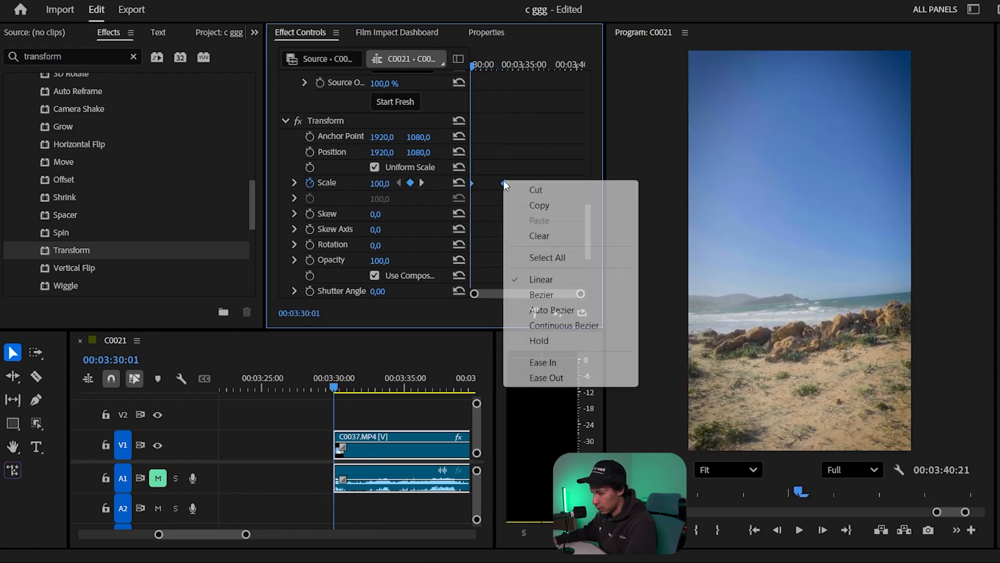
{"action": "left_click", "coordinate": [573, 361]}
{"action": "key", "text": "space"}
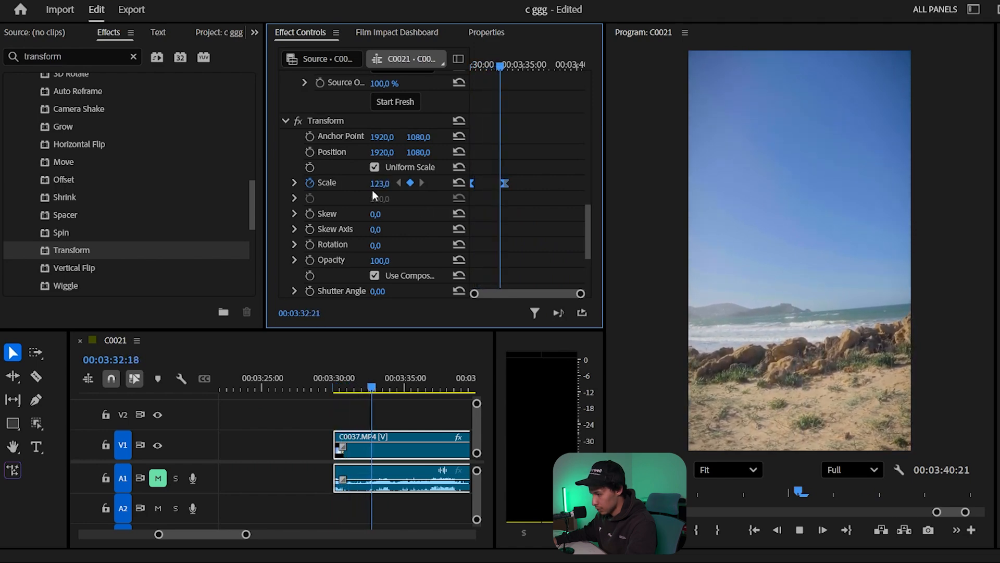
{"action": "key", "text": "space"}
- Show the Scale graph and extend the end keyframe's velocity handle toward the start for a smoother slowdown
{"action": "left_click", "coordinate": [292, 182]}
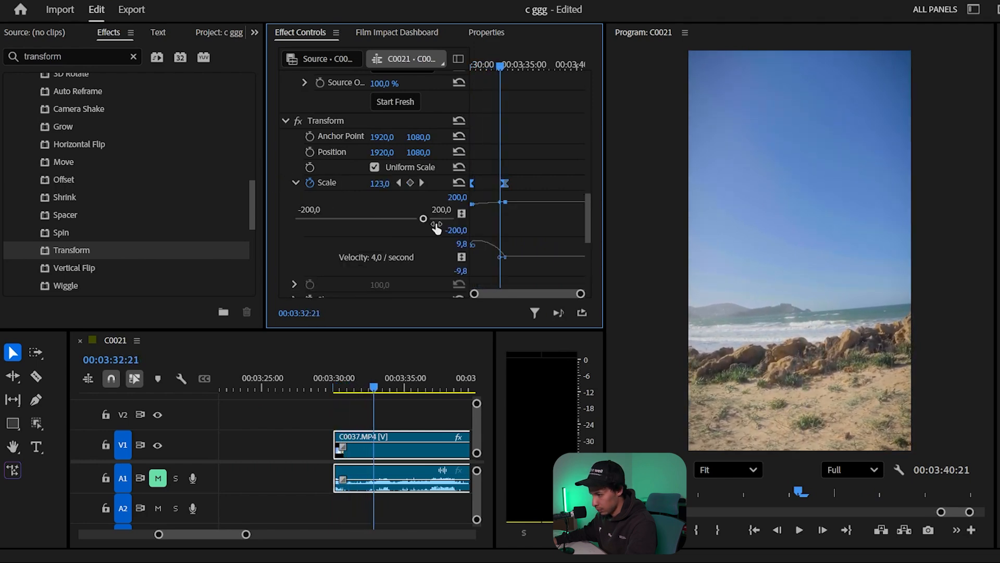
{"action": "left_click", "coordinate": [506, 184]}
{"action": "left_click_drag", "start_coordinate": [499, 256], "coordinate": [495, 258]}
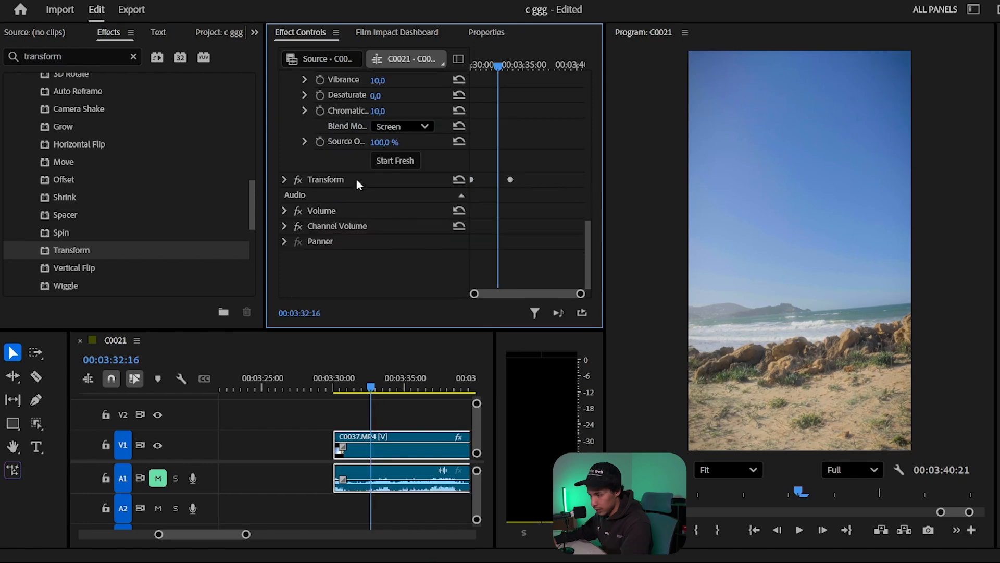
- Save the clip's Transform effect as a preset named "Camera zoom" with the Scale type
{"action": "right_click", "coordinate": [357, 180]}
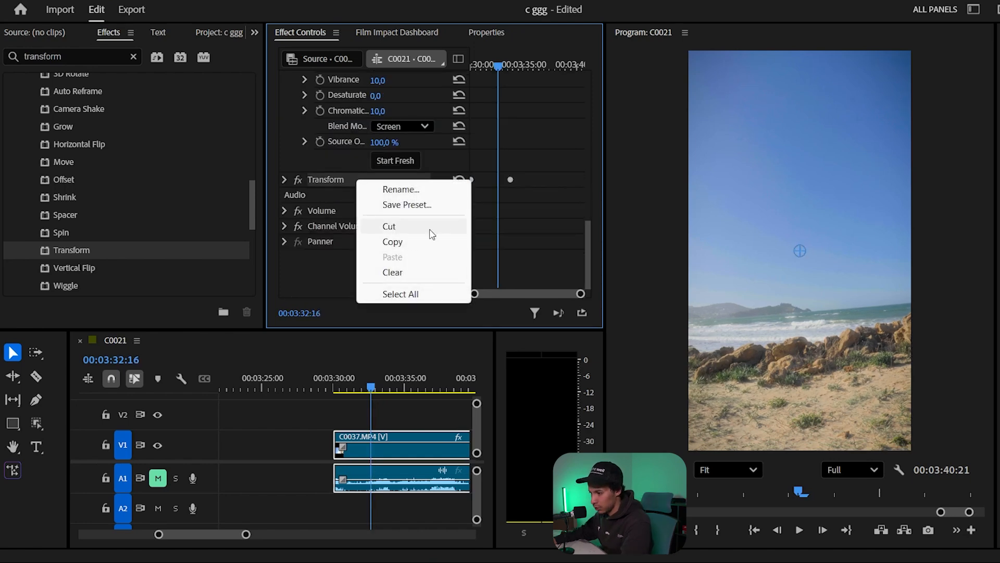
{"action": "left_click", "coordinate": [448, 206]}
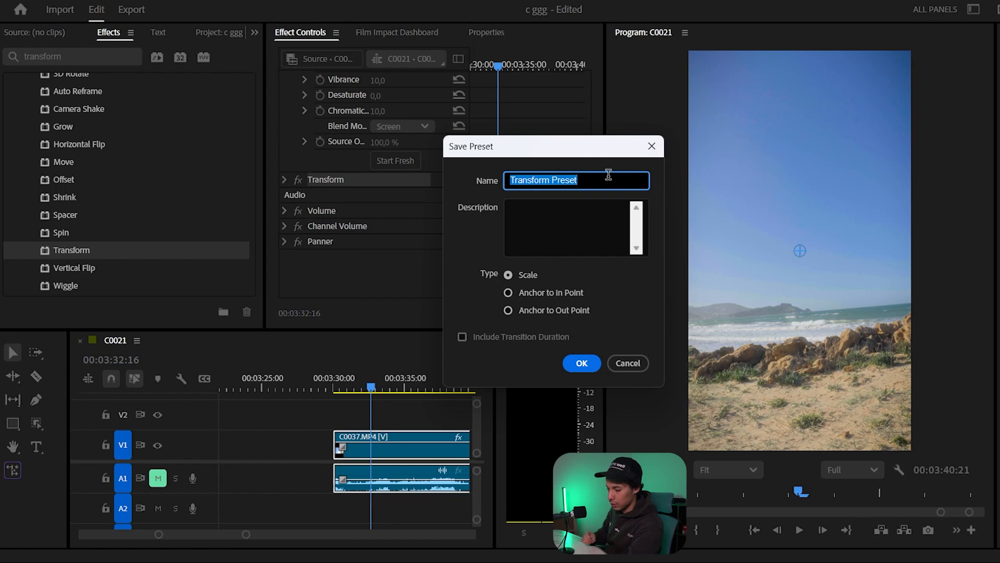
{"action": "type", "text": "cmaer"}
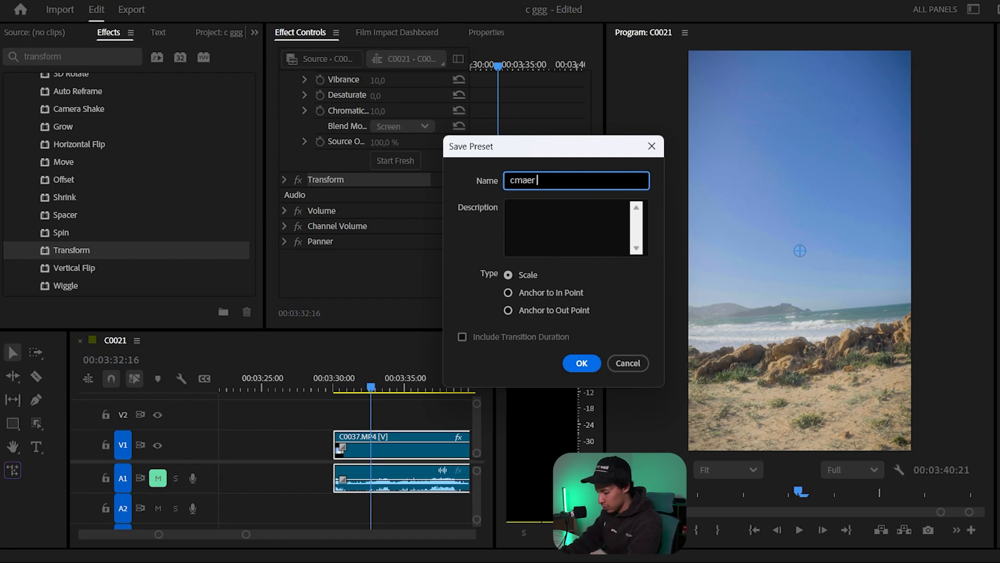
{"action": "key", "text": "BackSpace"}
{"action": "key", "text": "BackSpace"}
{"action": "key", "text": "BackSpace"}
{"action": "key", "text": "BackSpace"}
{"action": "key", "text": "BackSpace"}
{"action": "key", "text": "BackSpace"}
{"action": "type", "text": "C"}
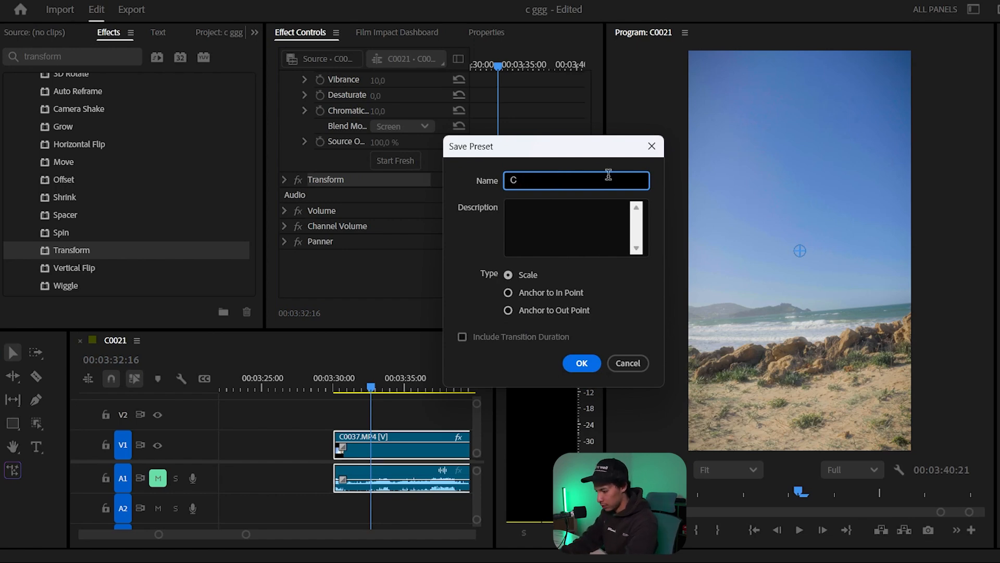
{"action": "type", "text": "amera zoom"}
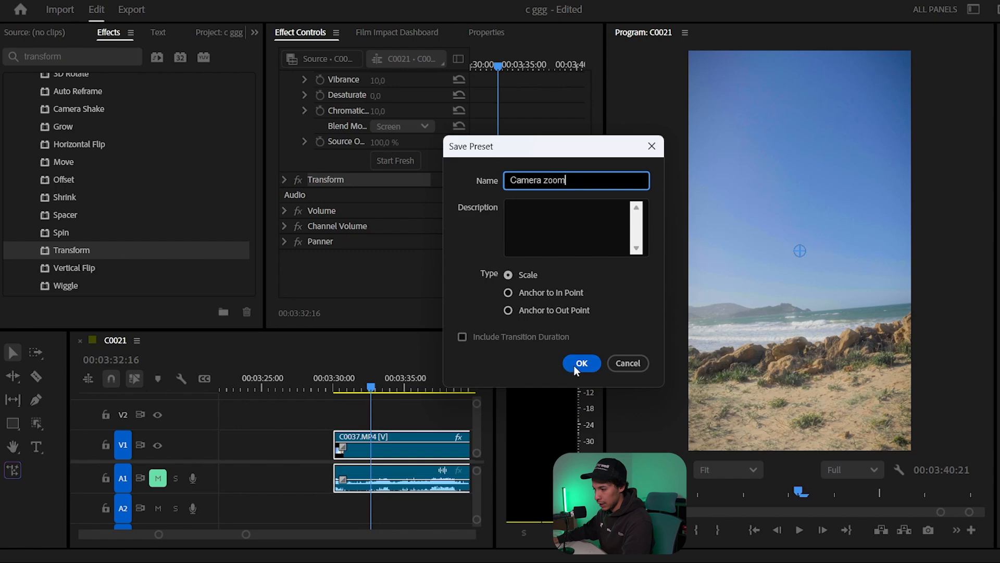
{"action": "left_click", "coordinate": [578, 364]}
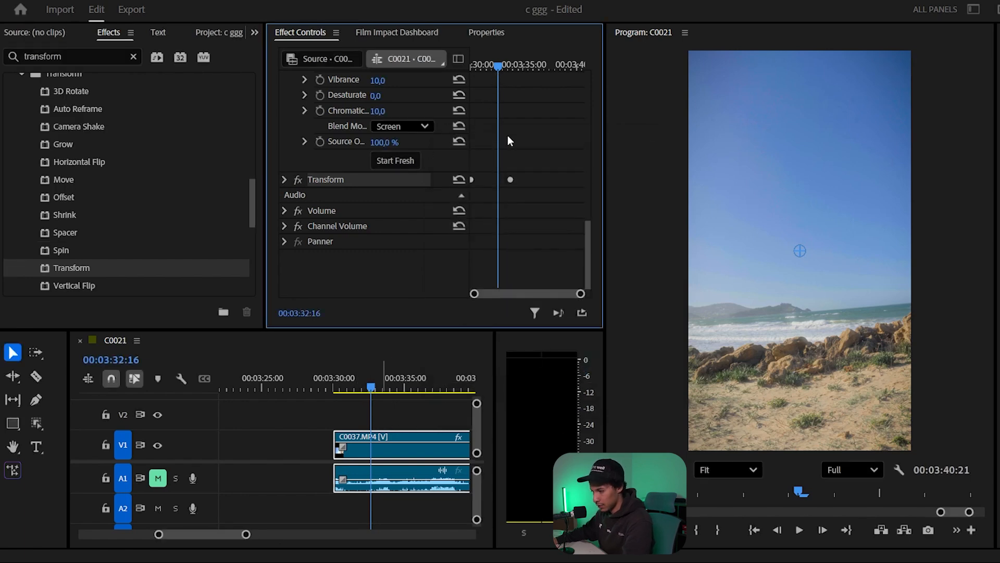
- Replay the zoom from the clip's start and lower the program playback resolution to 1/4
{"action": "key", "text": "Up"}
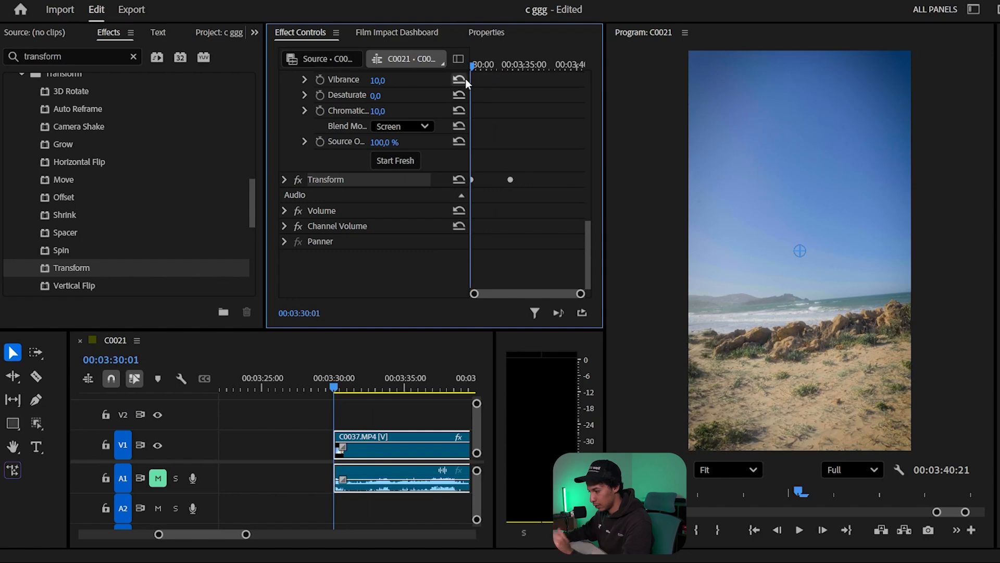
{"action": "key", "text": "space"}
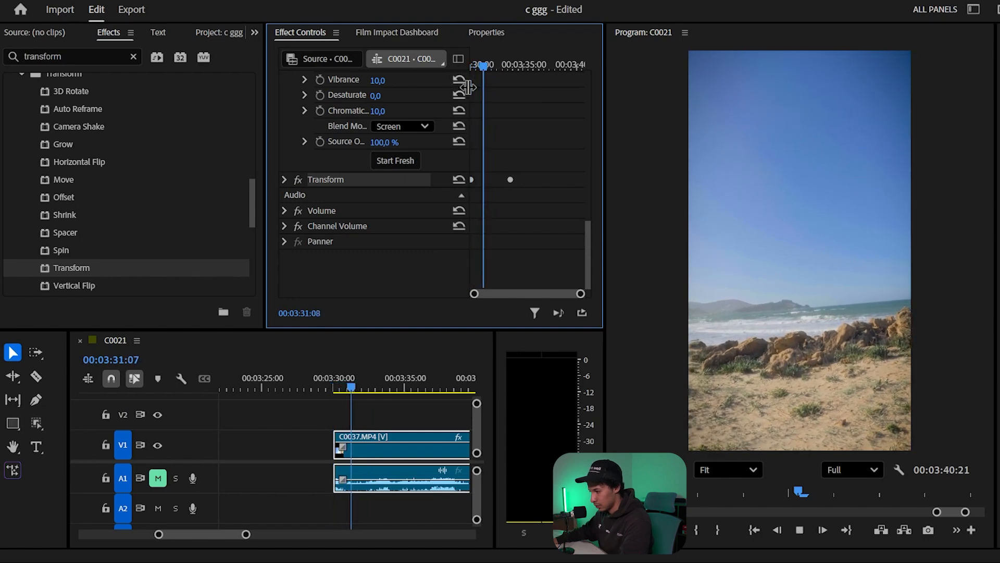
{"action": "key", "text": "space"}
{"action": "left_click", "coordinate": [853, 469]}
{"action": "left_click", "coordinate": [850, 411]}
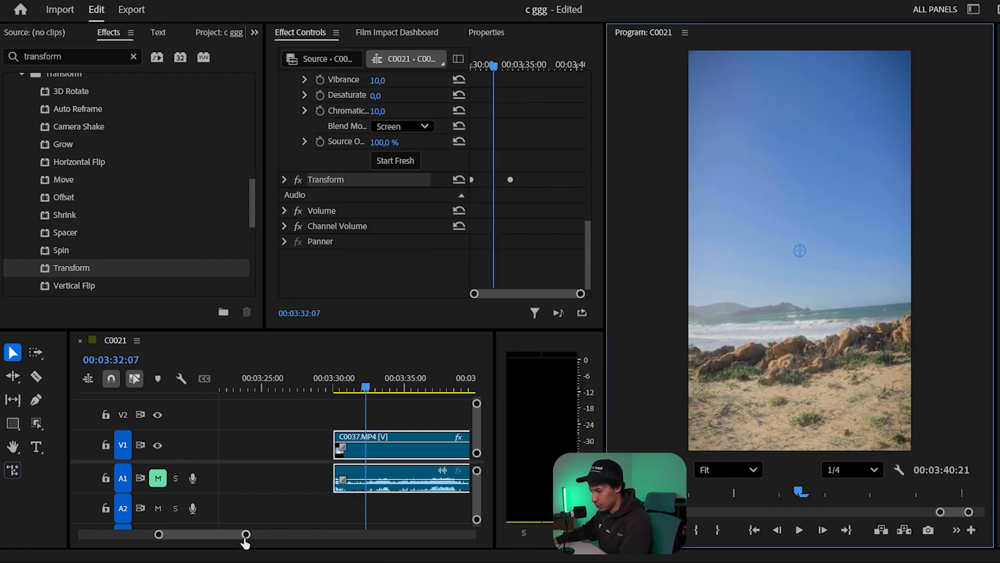
- Clear the effects search and apply the Camera zoom preset to the C0036.MP4 clip
{"action": "left_click_drag", "start_coordinate": [246, 535], "coordinate": [283, 537]}
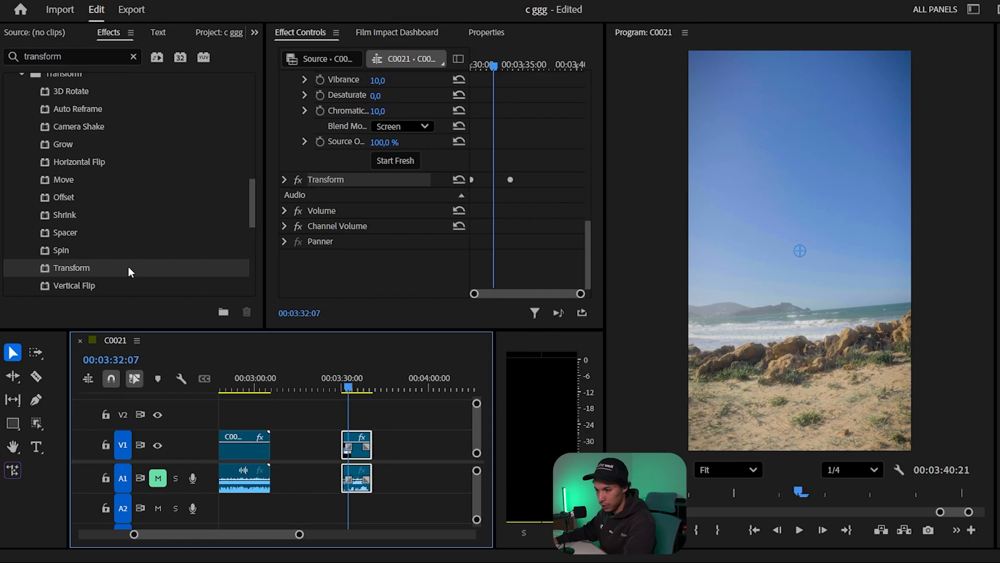
{"action": "left_click", "coordinate": [383, 451]}
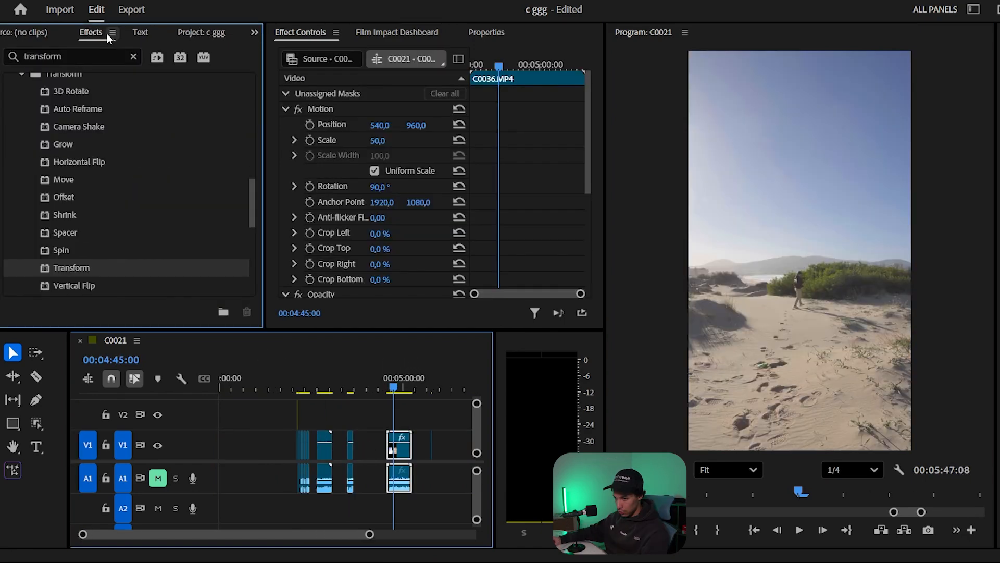
{"action": "scroll", "coordinate": [167, 203], "scroll_direction": "up", "scroll_amount": 5}
{"action": "key", "text": "ctrl+a"}
{"action": "key", "text": "BackSpace"}
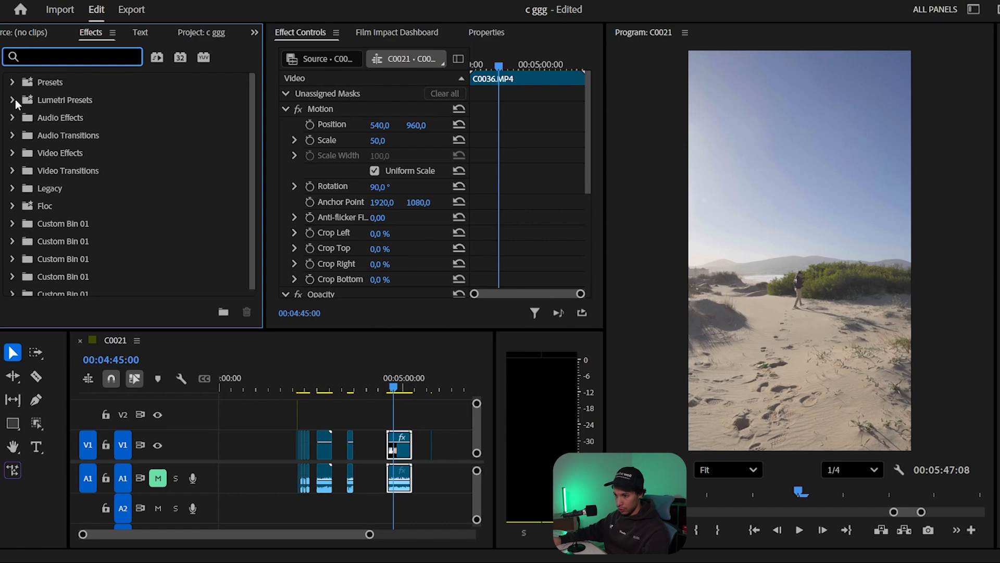
{"action": "left_click", "coordinate": [14, 81]}
{"action": "scroll", "coordinate": [139, 168], "scroll_direction": "down", "scroll_amount": 2}
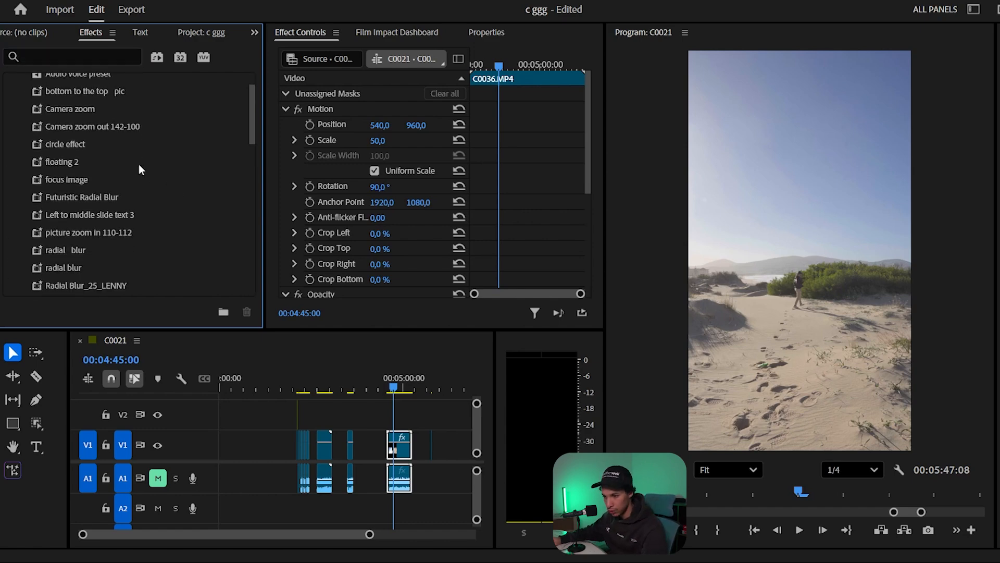
{"action": "scroll", "coordinate": [138, 168], "scroll_direction": "up", "scroll_amount": 2}
{"action": "left_click_drag", "start_coordinate": [34, 152], "coordinate": [399, 447]}
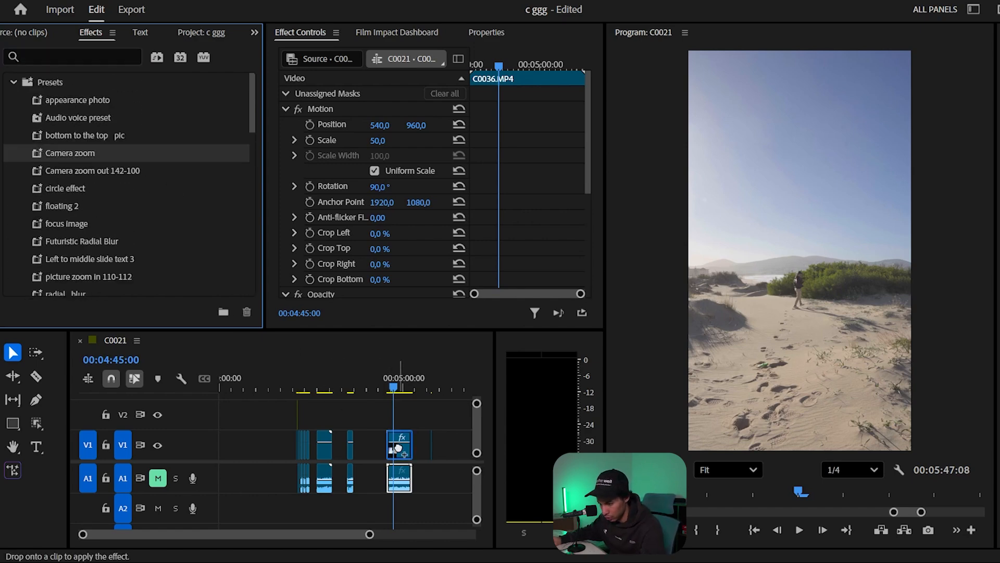
- Preview the zoom on the C0036.MP4 clip and examine the Scale keyframes of its Transform (Camera zoom) effect
{"action": "scroll", "coordinate": [486, 203], "scroll_direction": "down", "scroll_amount": 5}
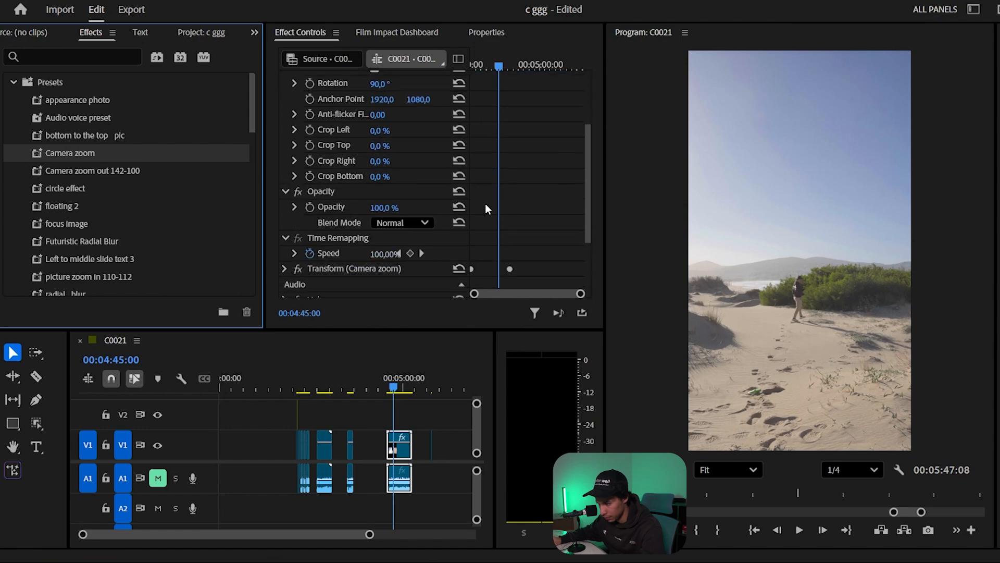
{"action": "left_click_drag", "start_coordinate": [482, 65], "coordinate": [453, 57]}
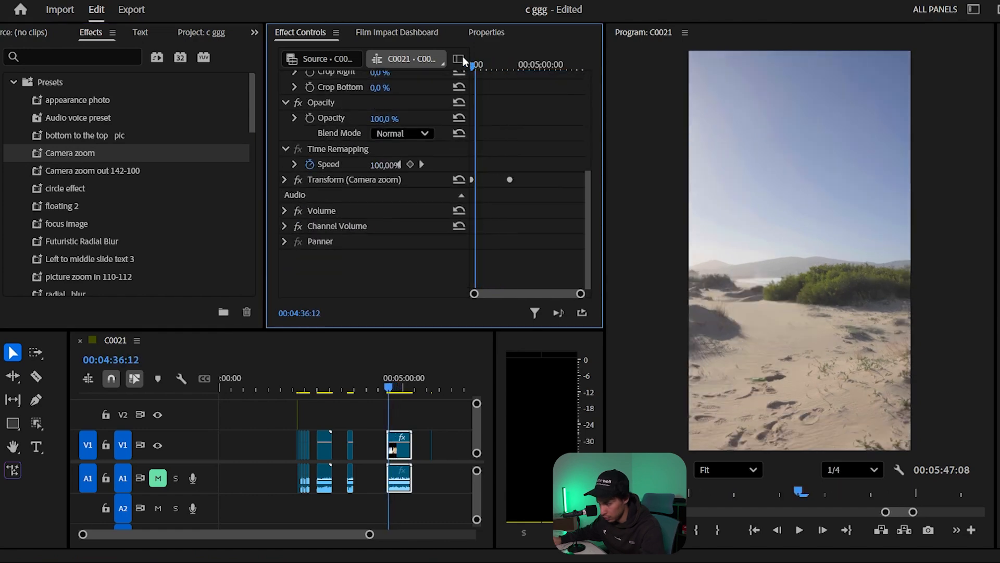
{"action": "key", "text": "space"}
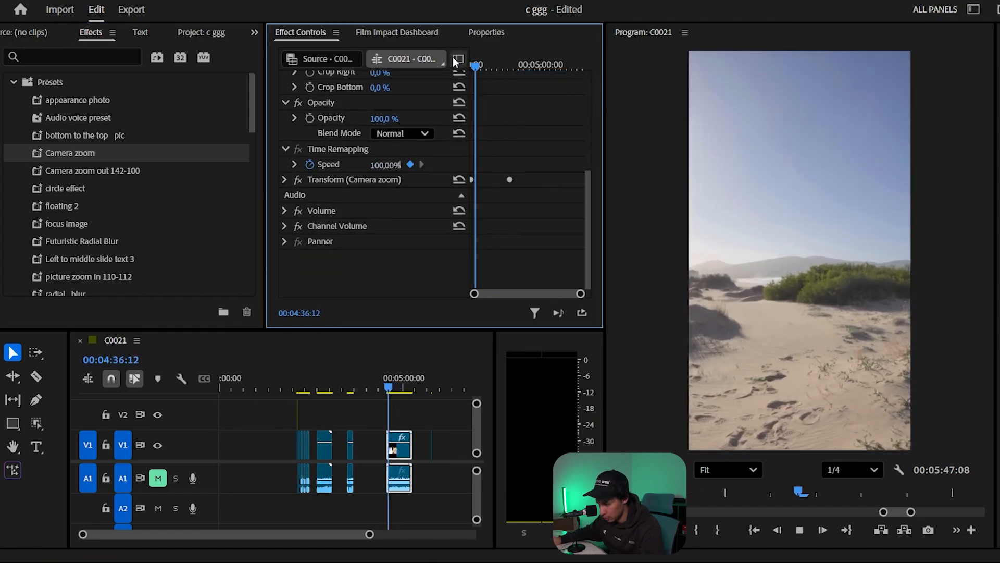
{"action": "key", "text": "space"}
{"action": "left_click", "coordinate": [284, 179]}
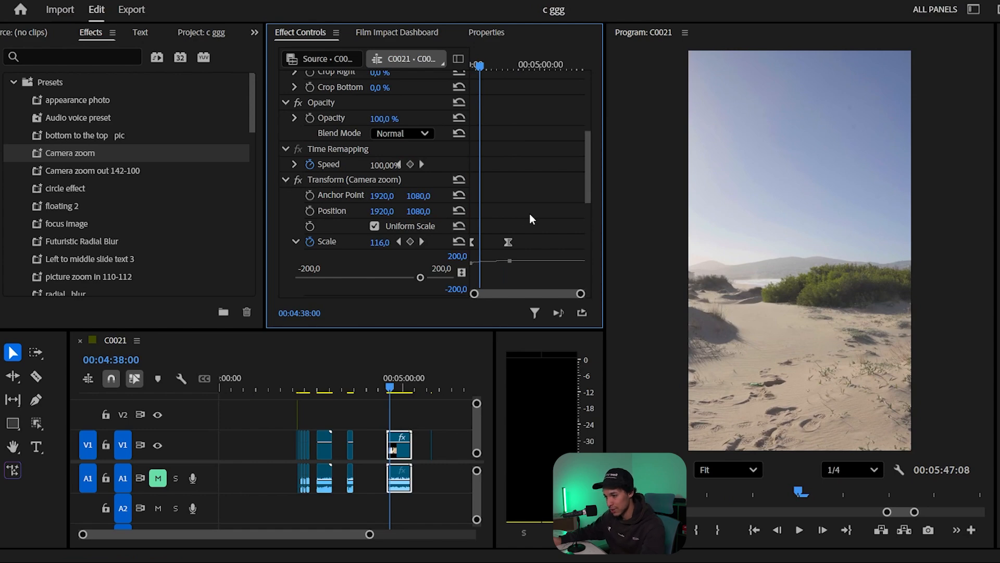
{"action": "scroll", "coordinate": [535, 210], "scroll_direction": "down", "scroll_amount": 1}
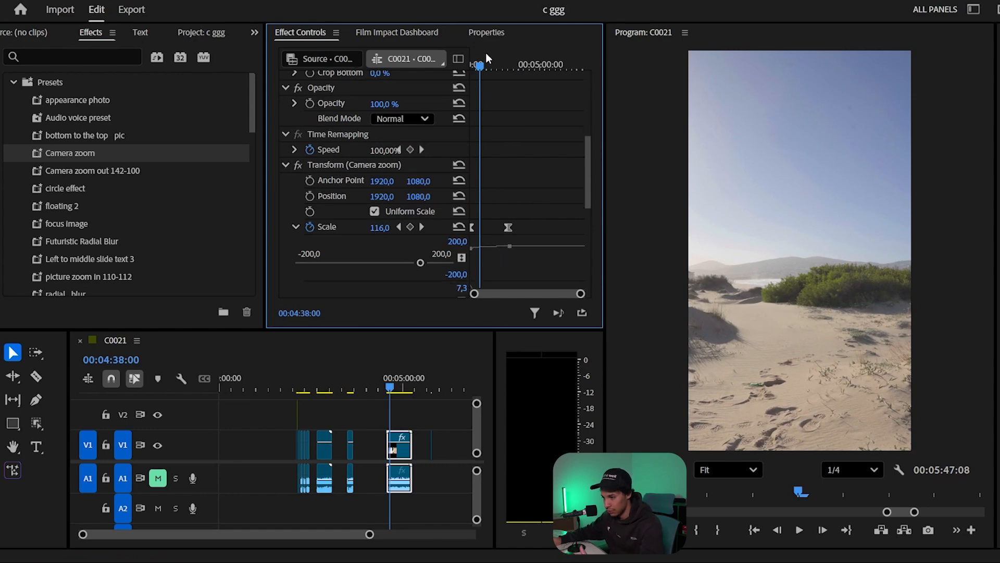
{"action": "left_click", "coordinate": [494, 65]}
{"action": "key", "text": "space"}
{"action": "key", "text": "space"}
{"action": "key", "text": "c"}
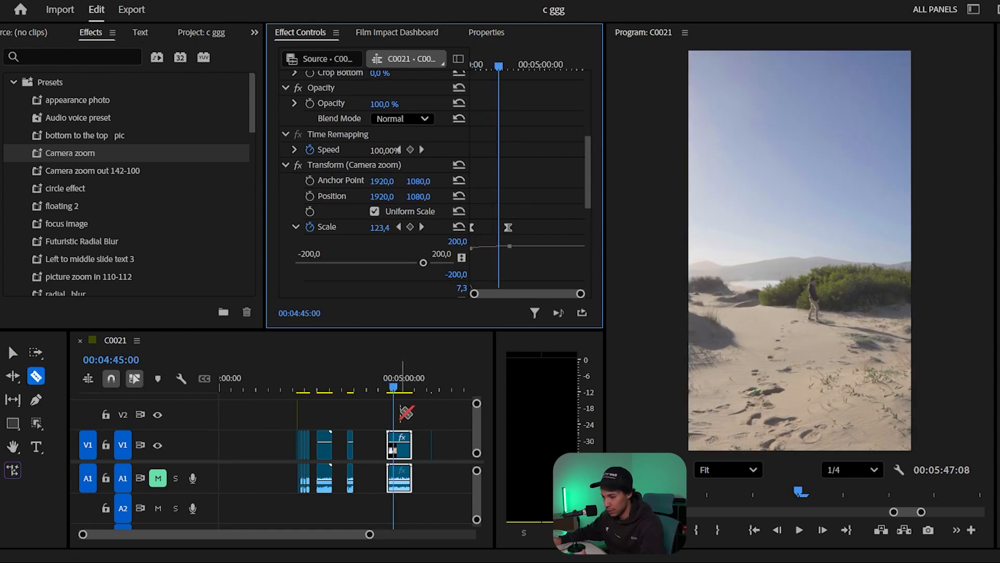
{"action": "key", "text": "v"}
- Play back the adjacent C0037.MP4 and C0036.MP4 clips to compare their zooms, and select the C0037.MP4 clip
{"action": "left_click", "coordinate": [353, 388]}
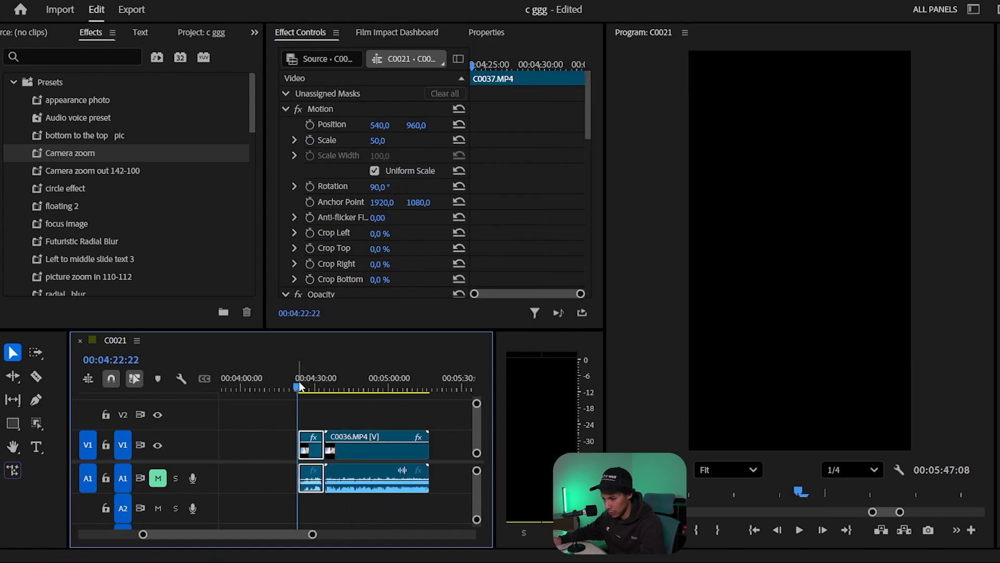
{"action": "key", "text": "space"}
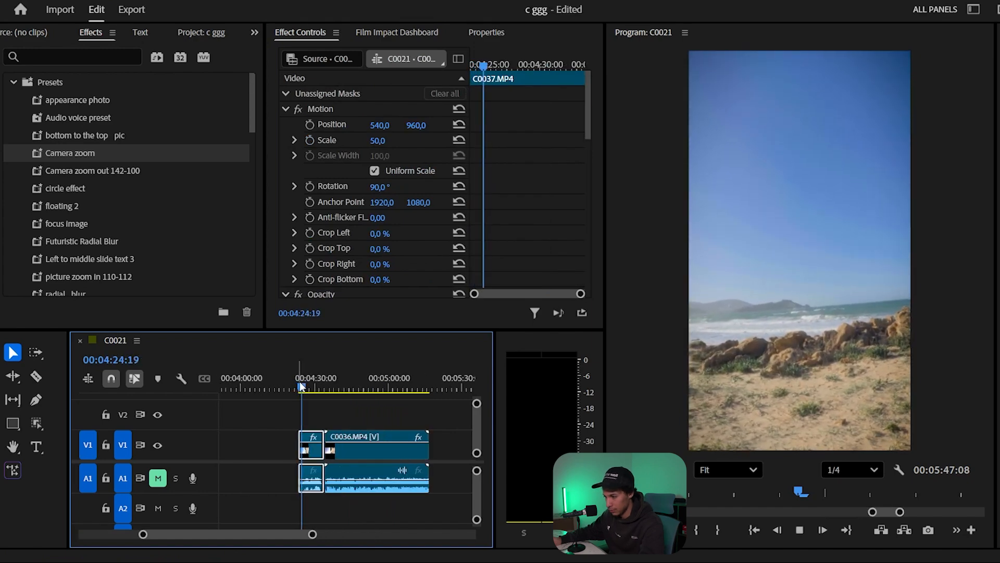
{"action": "key", "text": "space"}
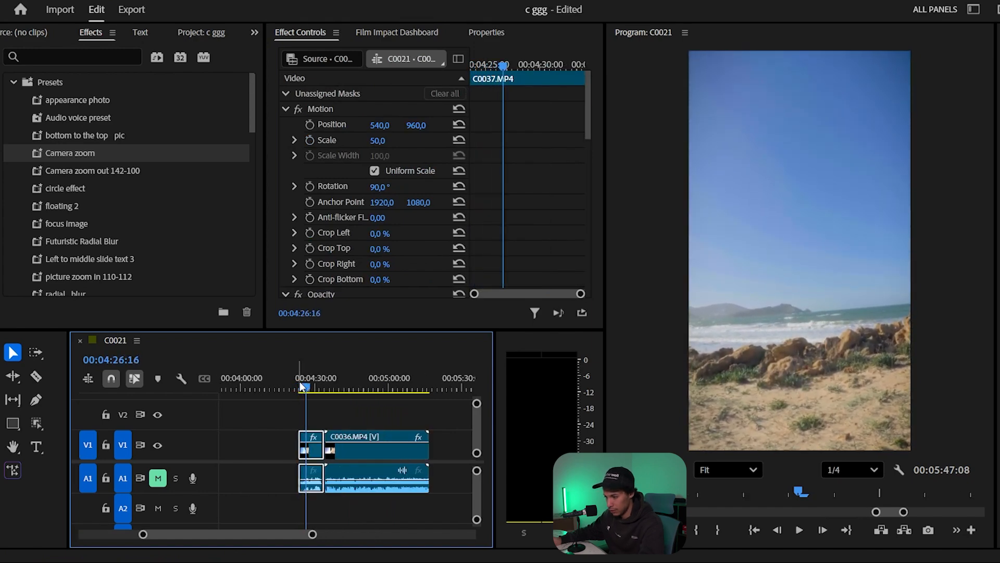
{"action": "left_click", "coordinate": [329, 379]}
{"action": "key", "text": "space"}
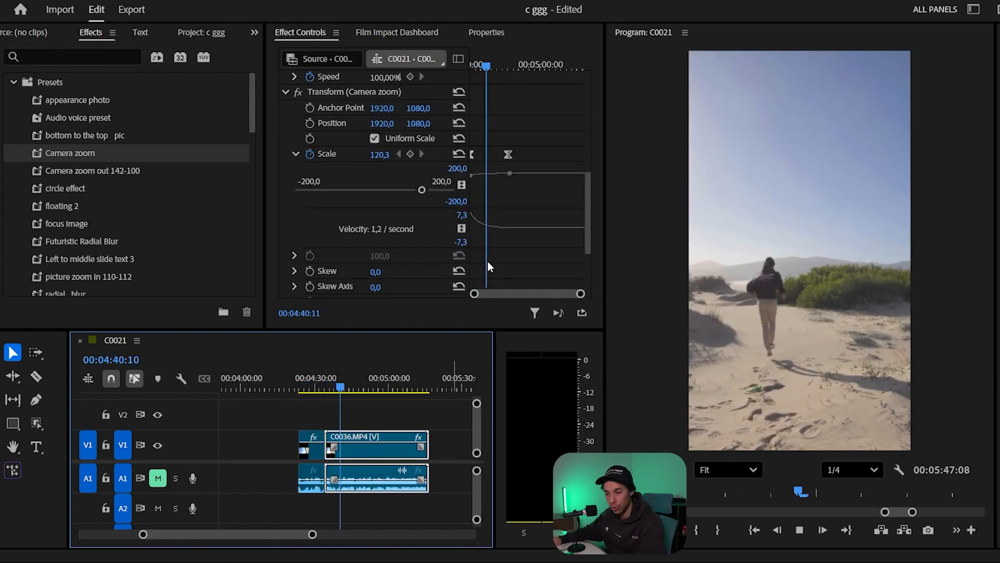
{"action": "key", "text": "space"}
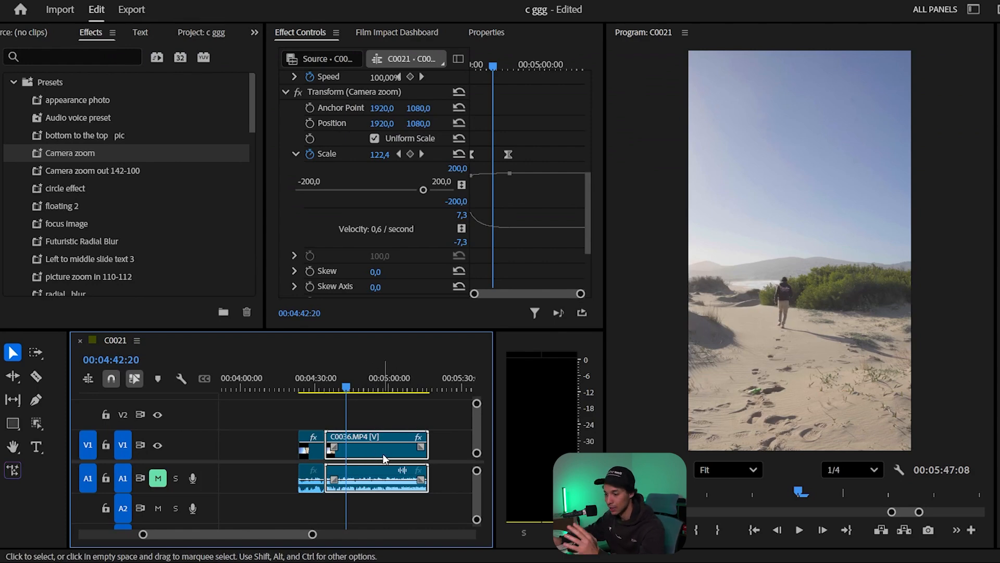
{"action": "left_click", "coordinate": [311, 448]}
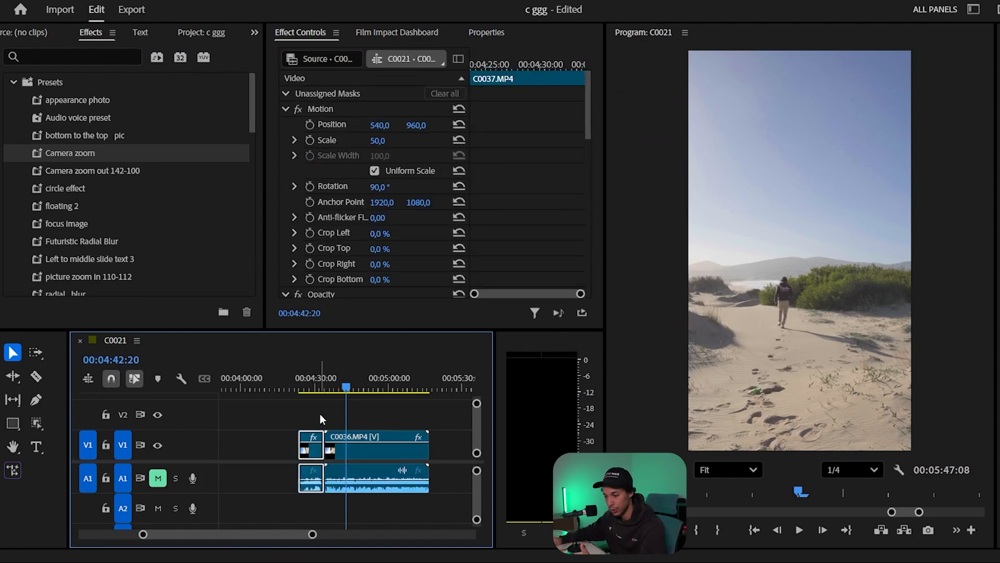
- Save the C0037.MP4 clip's keyframed Transform effect as "Transform Preset" with the Anchor to In Point type
{"action": "left_click", "coordinate": [342, 388]}
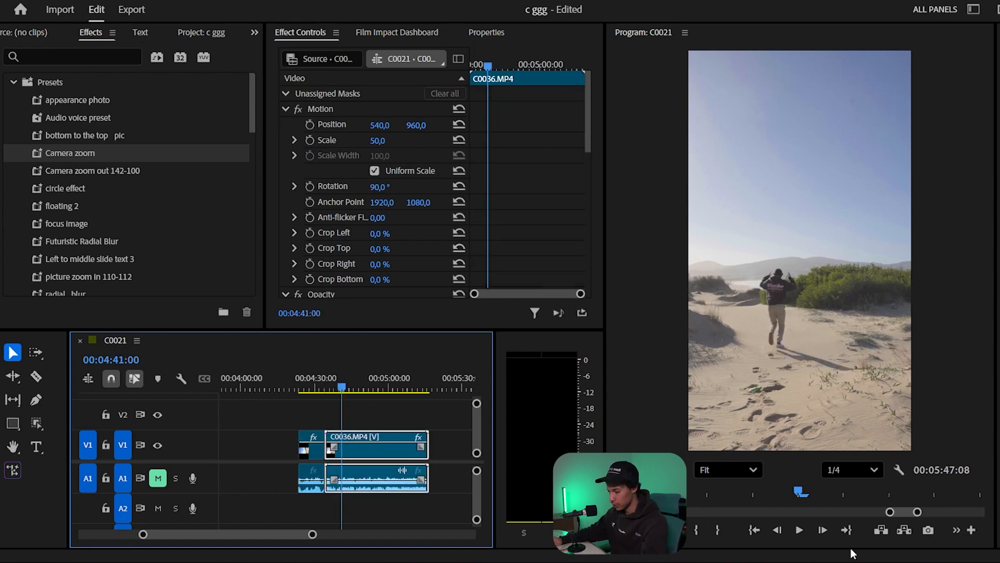
{"action": "key", "text": "Up"}
{"action": "key", "text": "Up"}
{"action": "scroll", "coordinate": [539, 207], "scroll_direction": "down", "scroll_amount": 2}
{"action": "scroll", "coordinate": [539, 207], "scroll_direction": "down", "scroll_amount": 3}
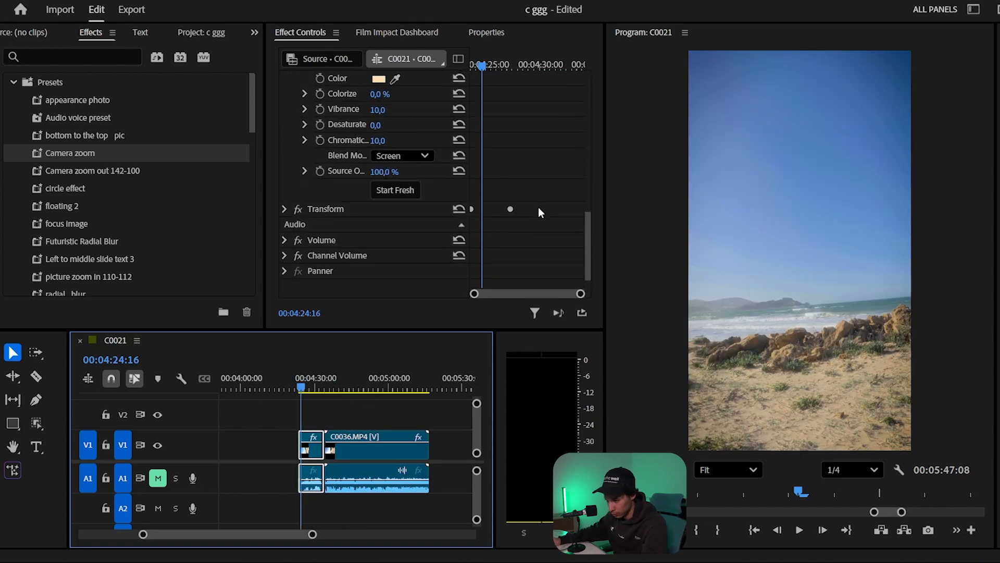
{"action": "left_click", "coordinate": [350, 209]}
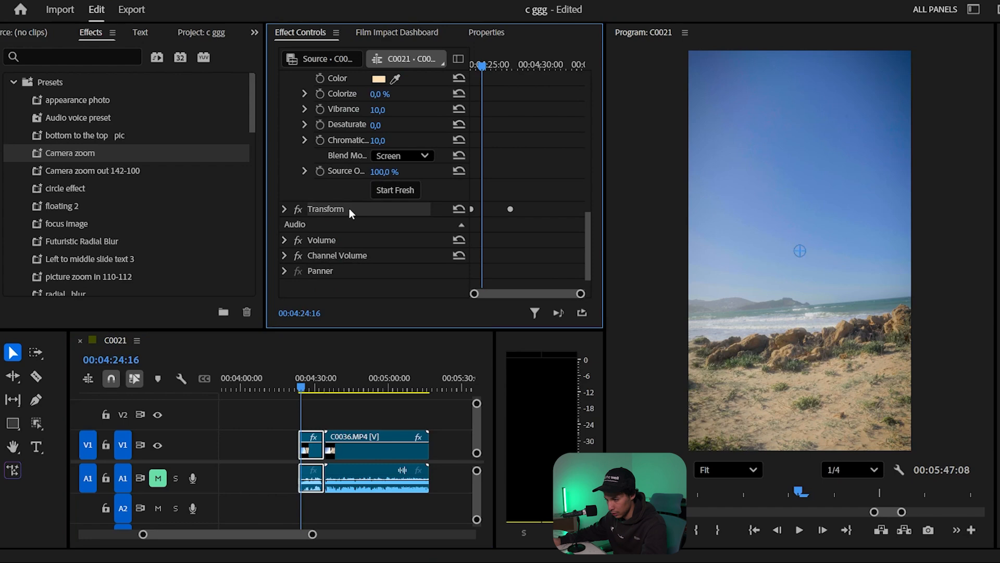
{"action": "left_click", "coordinate": [284, 208]}
{"action": "right_click", "coordinate": [345, 209]}
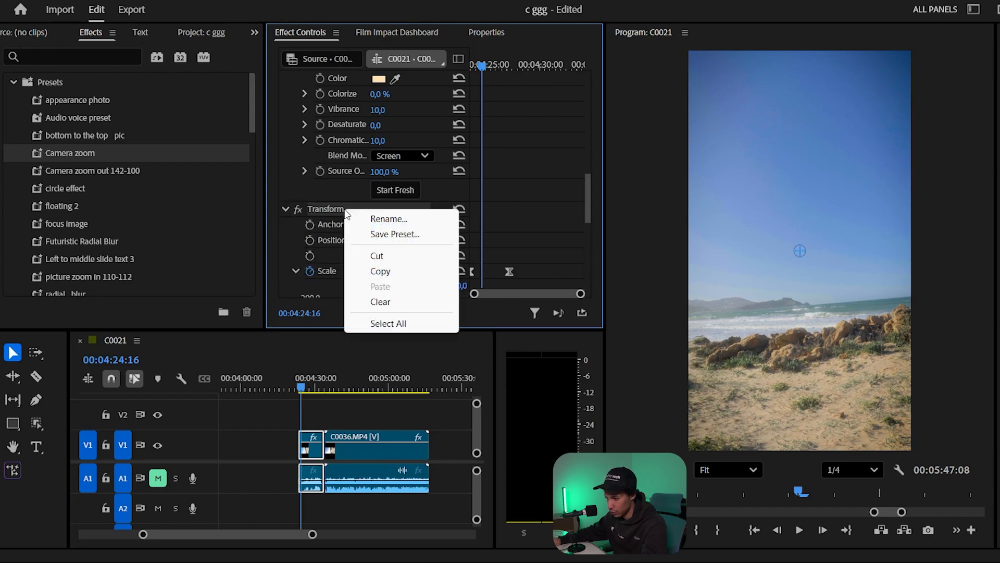
{"action": "left_click", "coordinate": [395, 234]}
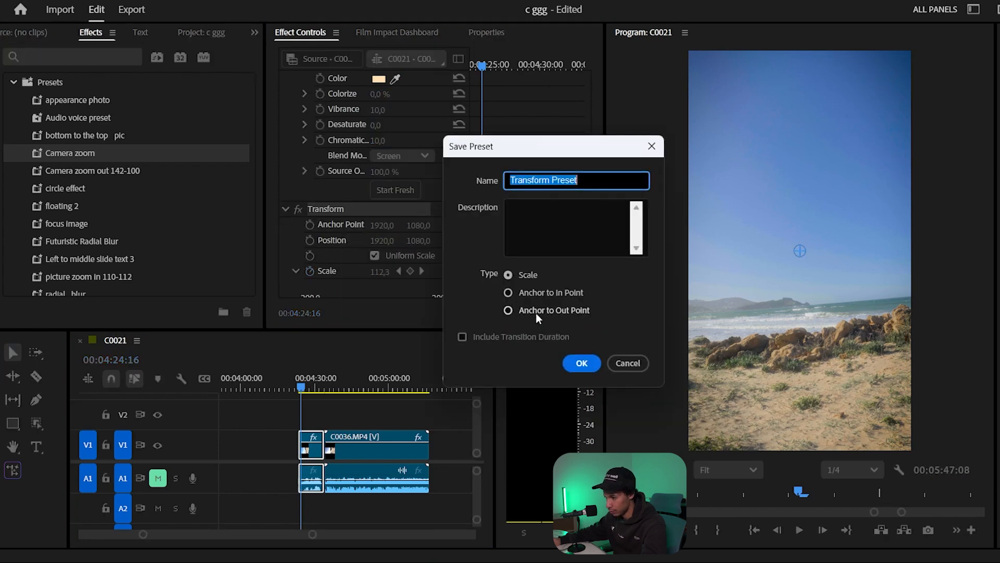
{"action": "left_click", "coordinate": [528, 295]}
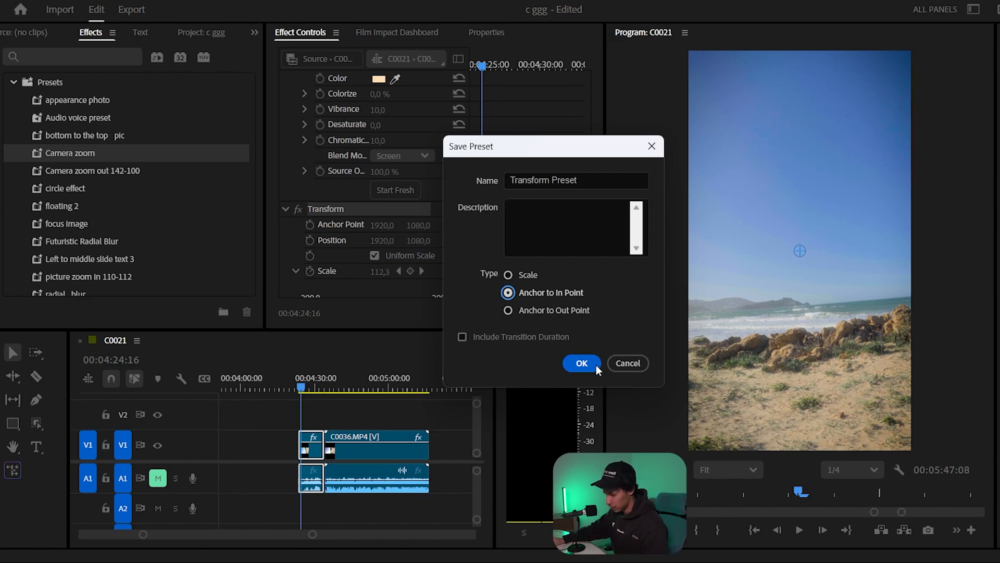
{"action": "left_click", "coordinate": [581, 363]}
- Replace the Camera zoom effect on the C0036.MP4 clip with the saved Transform Preset
{"action": "scroll", "coordinate": [74, 214], "scroll_direction": "down", "scroll_amount": 5}
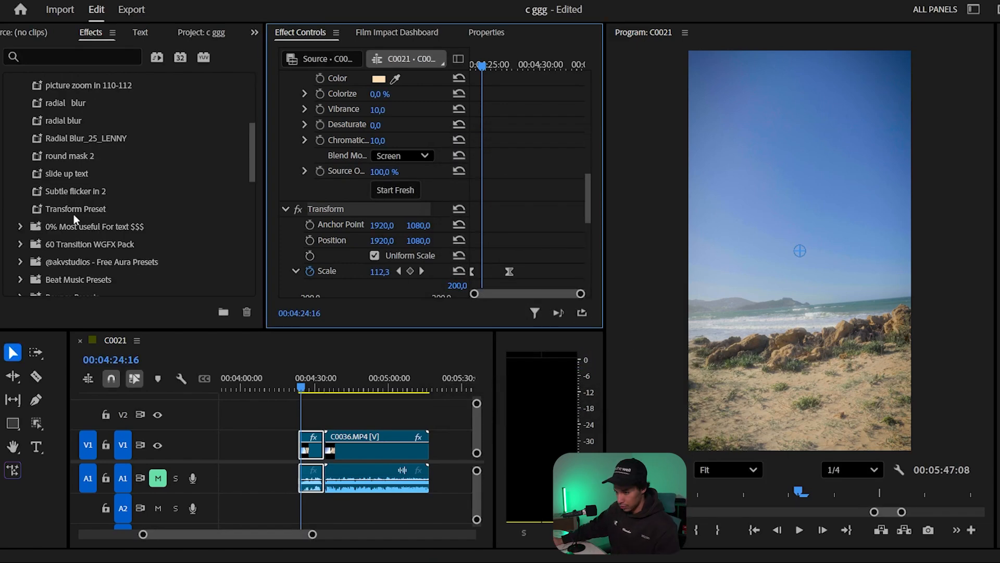
{"action": "left_click", "coordinate": [64, 210]}
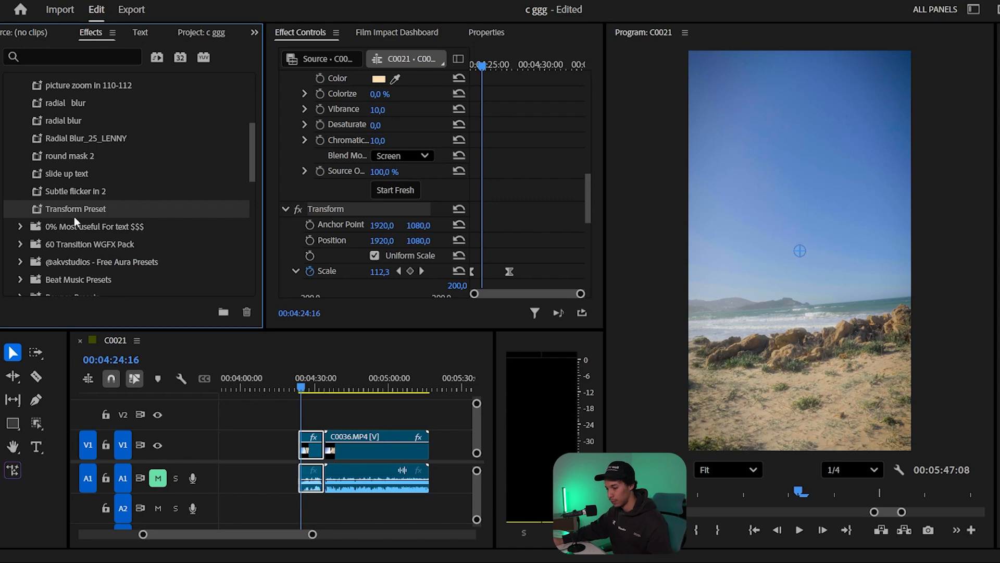
{"action": "left_click", "coordinate": [344, 445]}
{"action": "scroll", "coordinate": [368, 157], "scroll_direction": "down", "scroll_amount": 3}
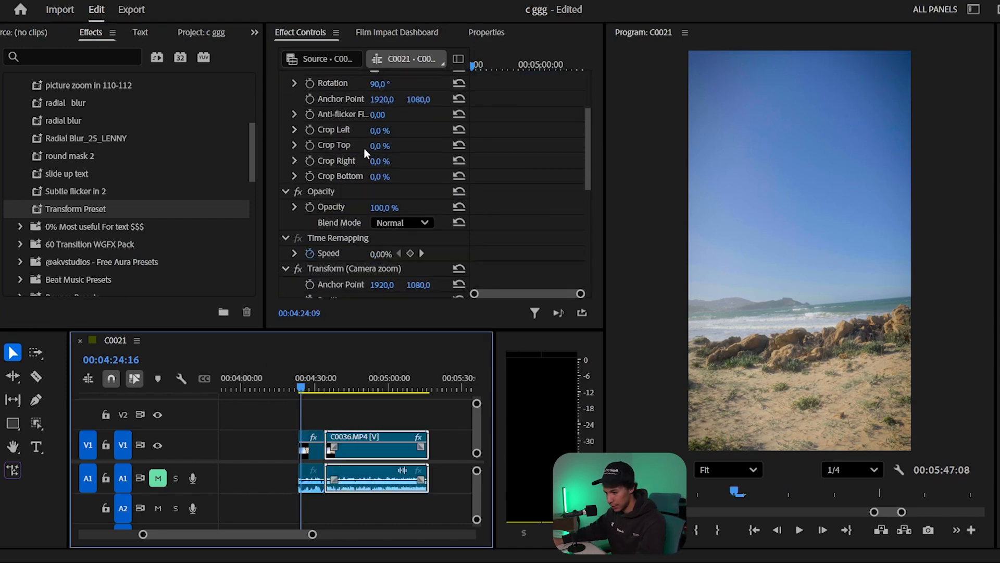
{"action": "left_click_drag", "start_coordinate": [36, 211], "coordinate": [349, 450]}
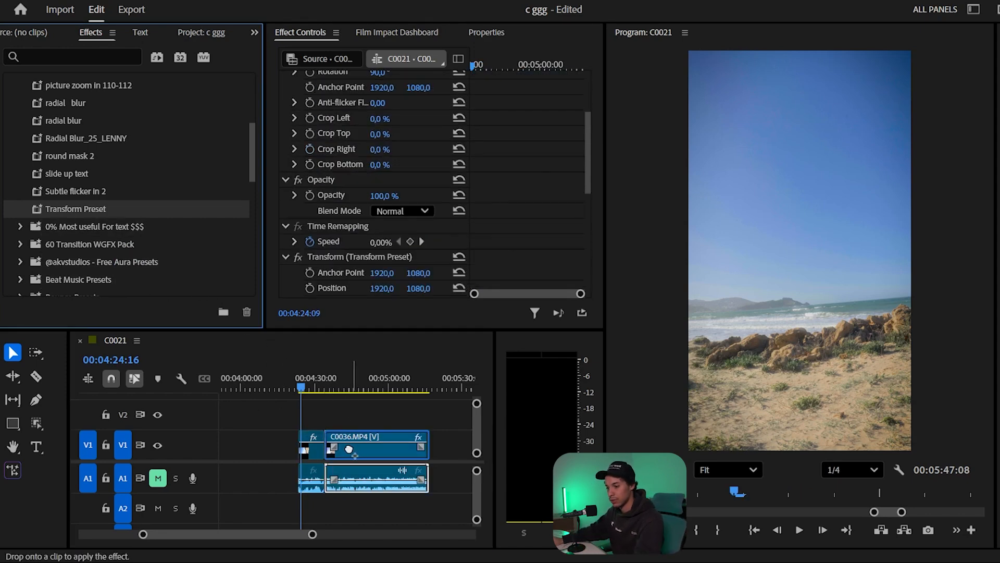
- Play back across the cut from C0037.MP4 into C0036.MP4 to check the applied zoom
{"action": "left_click_drag", "start_coordinate": [308, 388], "coordinate": [327, 387]}
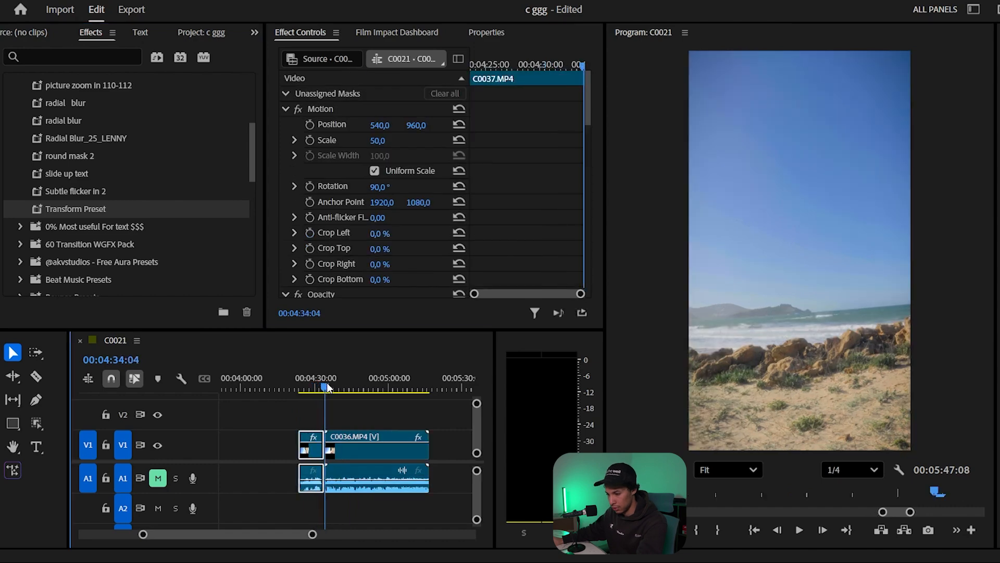
{"action": "key", "text": "space"}
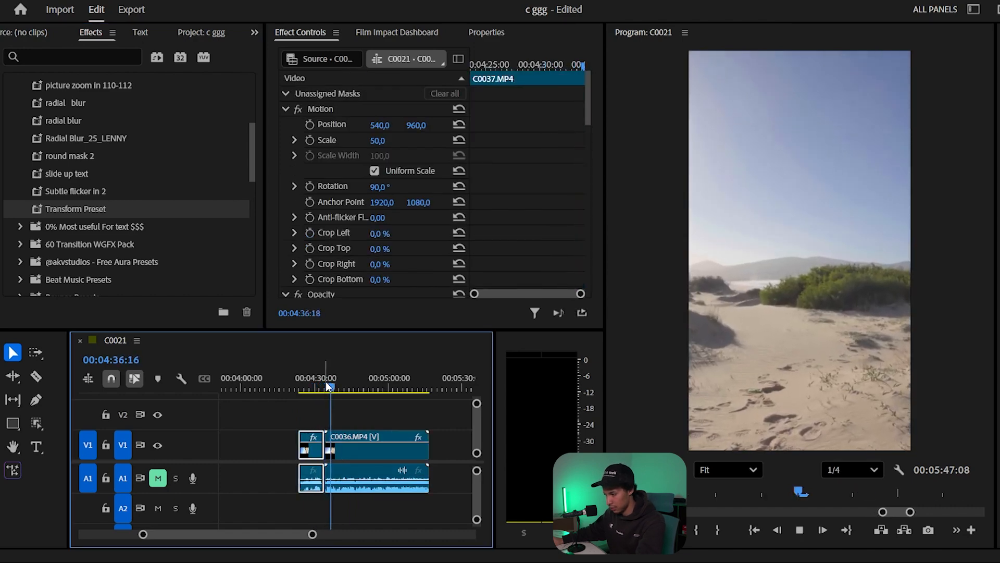
{"action": "key", "text": "space"}
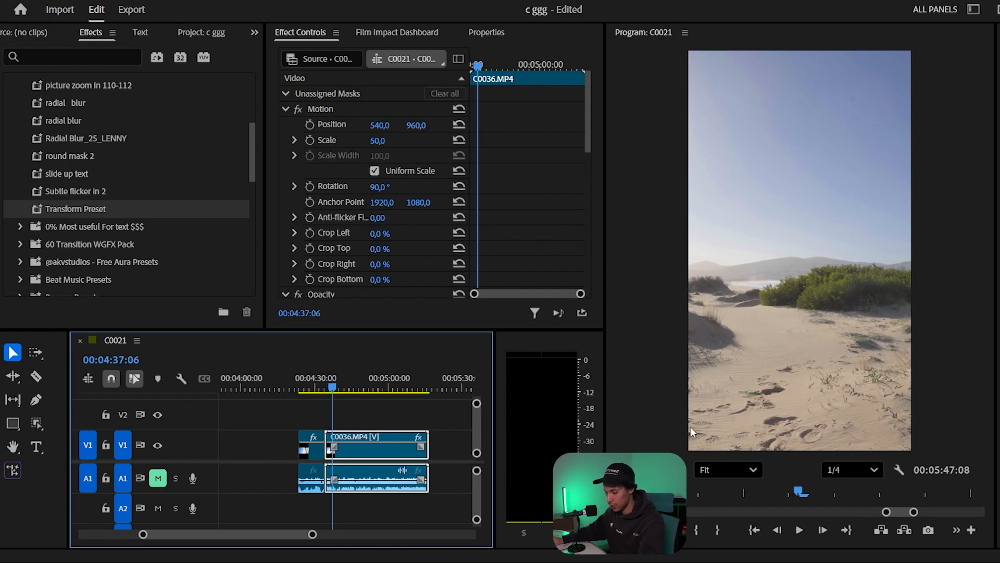
- Cut away the opening part of the C0036.MP4 clip and apply Transform Preset to the remaining clip
{"action": "left_click_drag", "start_coordinate": [334, 388], "coordinate": [353, 391]}
{"action": "key", "text": "c"}
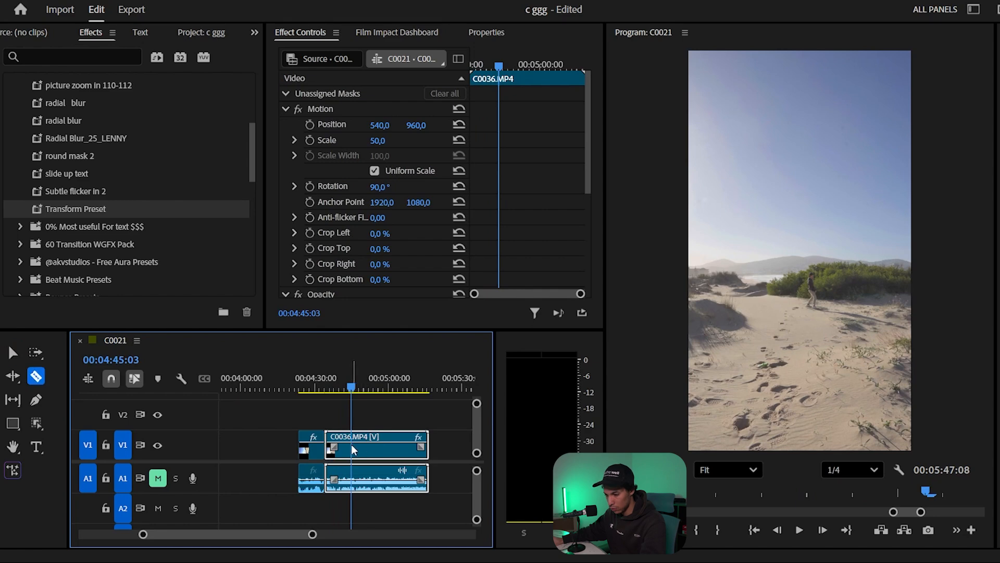
{"action": "left_click_drag", "start_coordinate": [76, 209], "coordinate": [334, 450]}
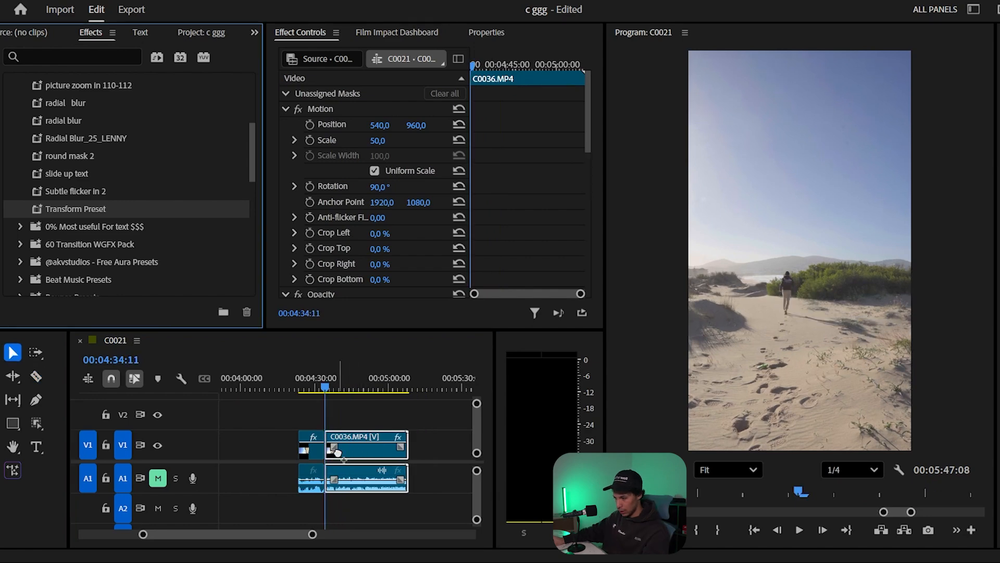
- Preview the shortened C0036.MP4 clip, examine the Scale keyframes of its Transform Preset effect, and save the project
{"action": "key", "text": "space"}
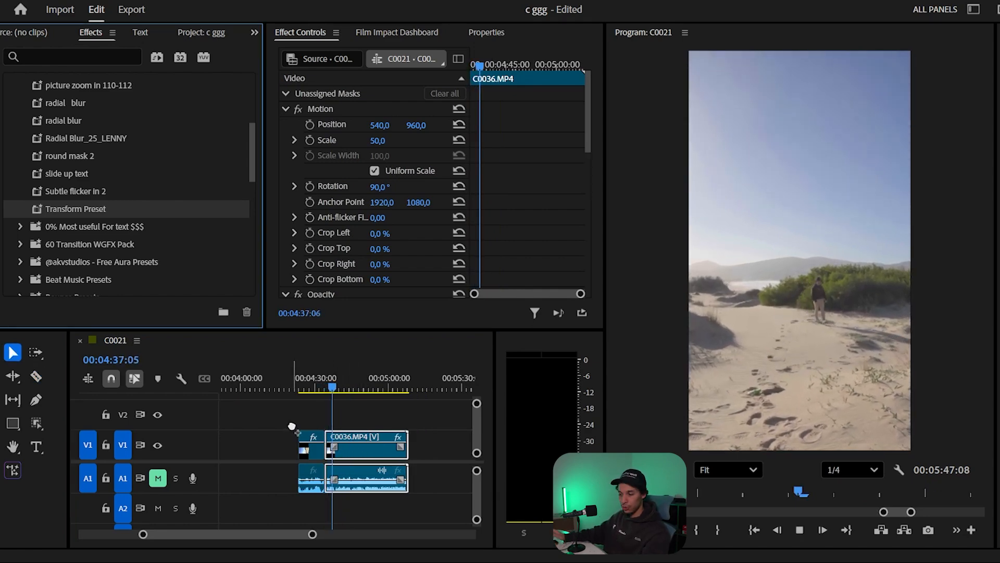
{"action": "key", "text": "space"}
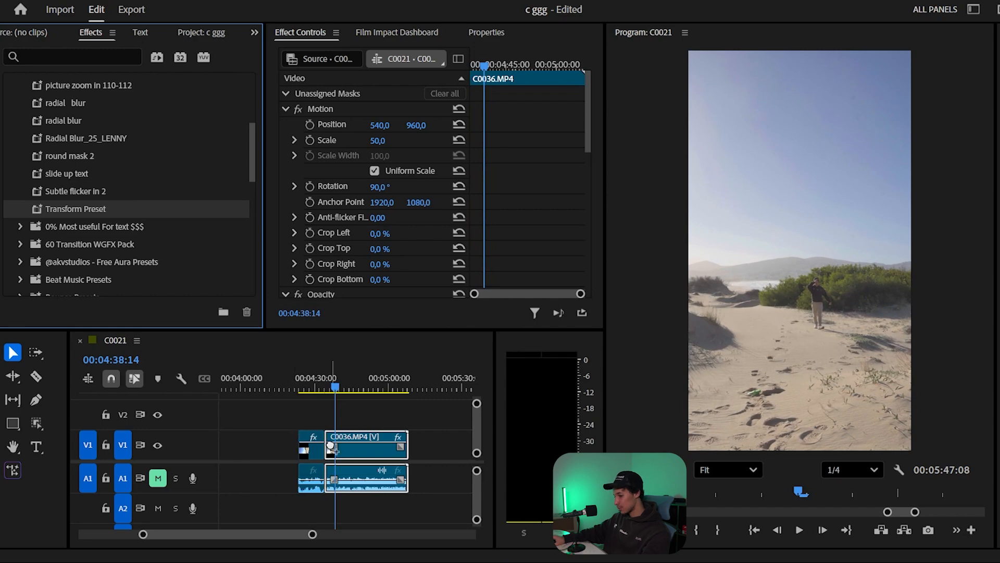
{"action": "scroll", "coordinate": [566, 188], "scroll_direction": "down", "scroll_amount": 1}
{"action": "scroll", "coordinate": [566, 186], "scroll_direction": "down", "scroll_amount": 6}
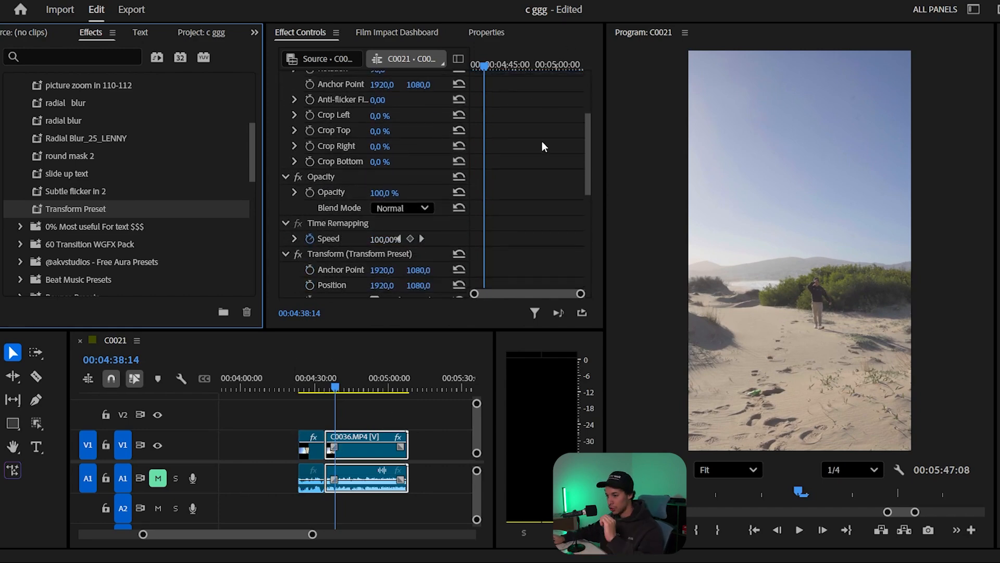
{"action": "scroll", "coordinate": [541, 147], "scroll_direction": "down", "scroll_amount": 3}
{"action": "left_click_drag", "start_coordinate": [365, 201], "coordinate": [369, 412]}
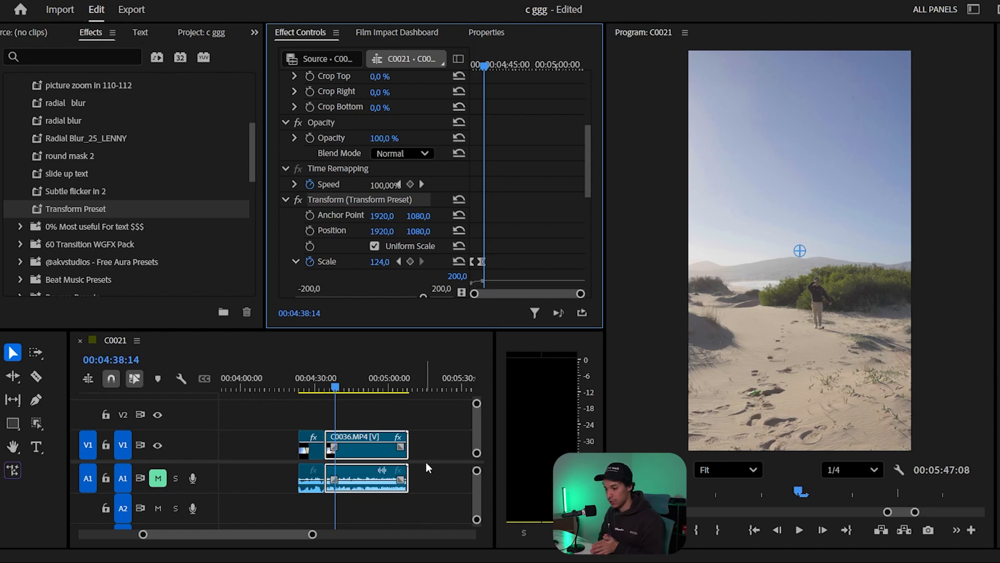
{"action": "key", "text": "ctrl+s"}
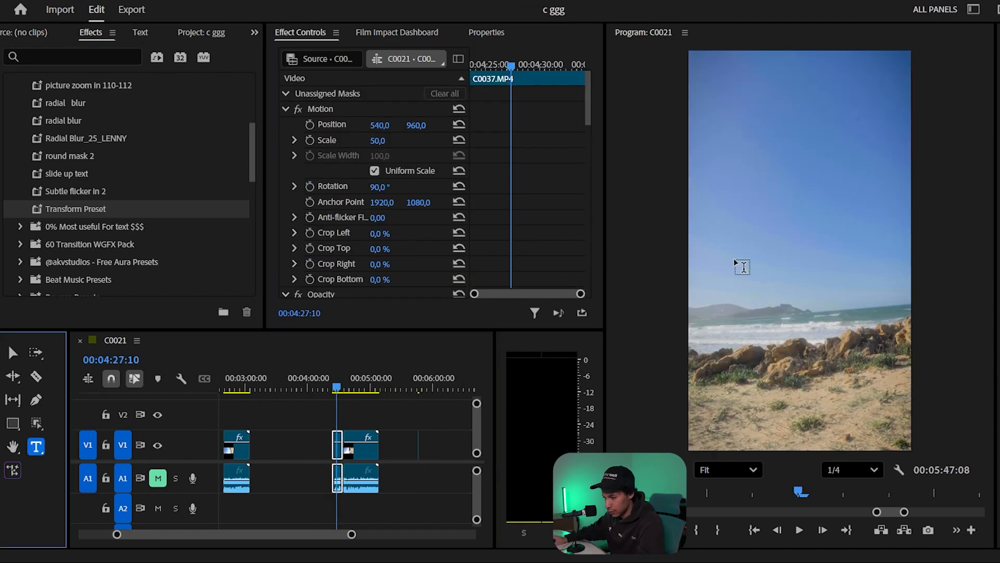
- Add the title "Text" over the sky above the C0037.MP4 clip and give it a heavy Inter font style
{"action": "left_click", "coordinate": [749, 264]}
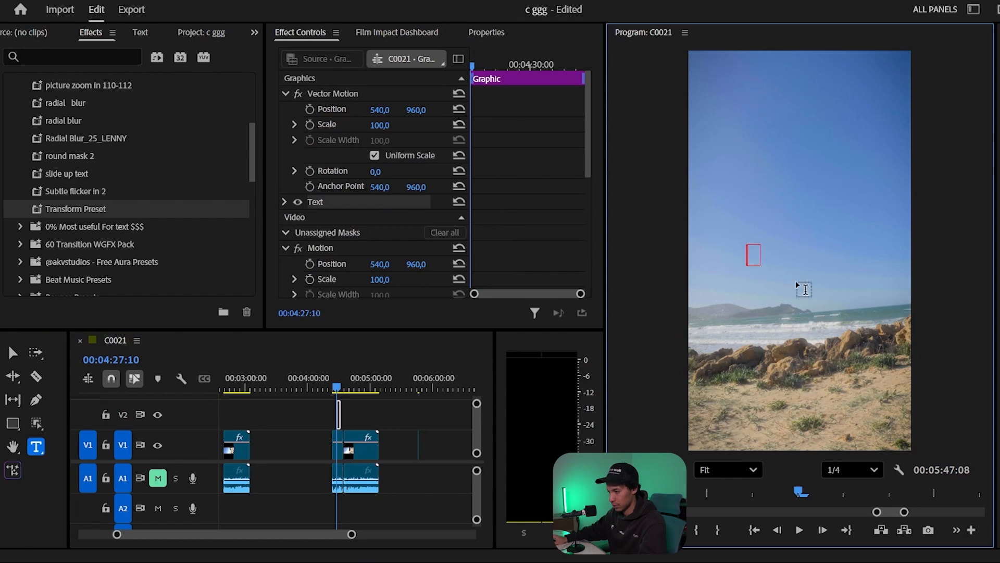
{"action": "type", "text": "Tex"}
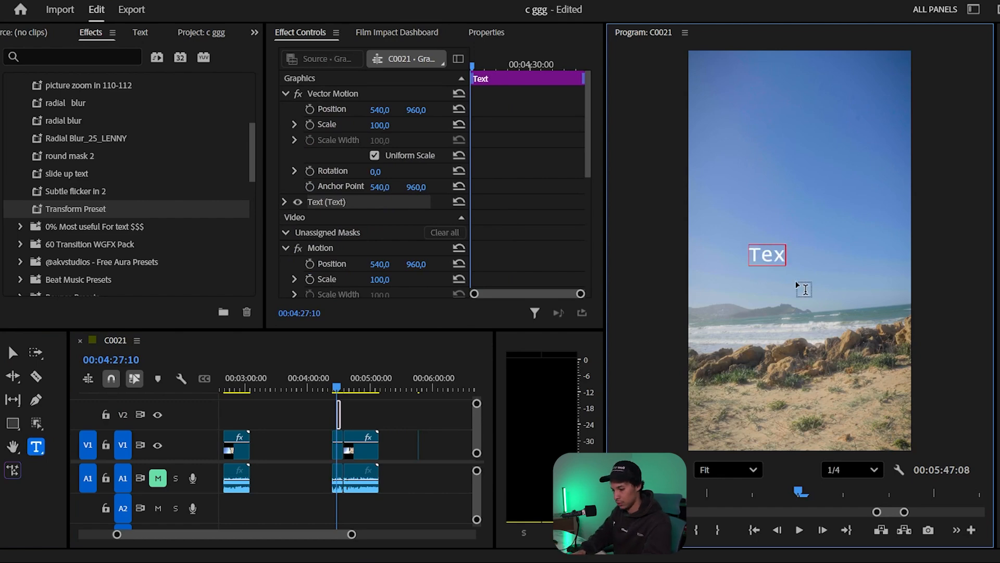
{"action": "type", "text": "t"}
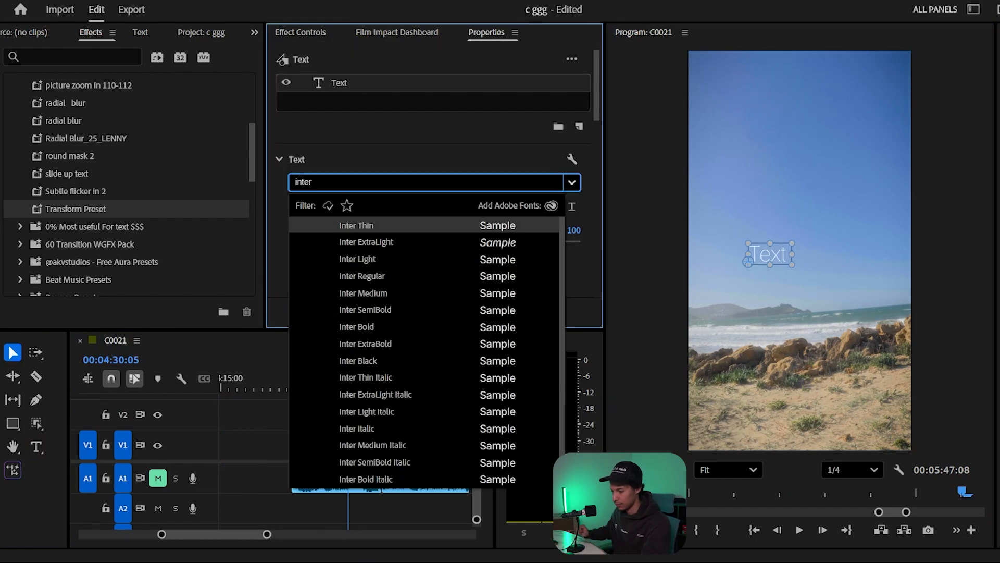
{"action": "key", "text": "Down"}
{"action": "key", "text": "Down"}
{"action": "key", "text": "Down"}
{"action": "key", "text": "Down"}
{"action": "key", "text": "Down"}
{"action": "key", "text": "Down"}
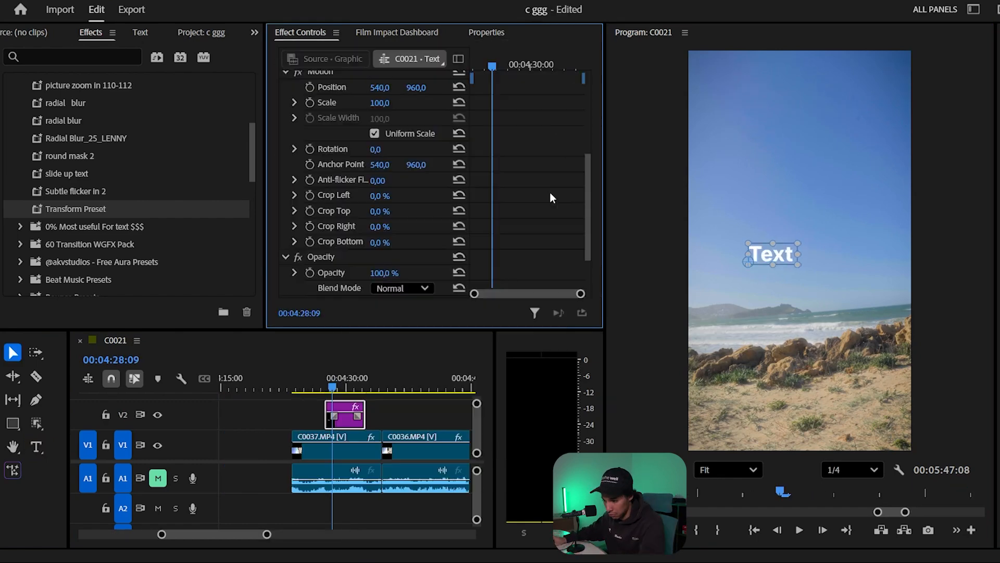
- Search the effects for "transfor" and apply the Transform video effect to the Text clip above C0037.MP4
{"action": "scroll", "coordinate": [550, 192], "scroll_direction": "down", "scroll_amount": 3}
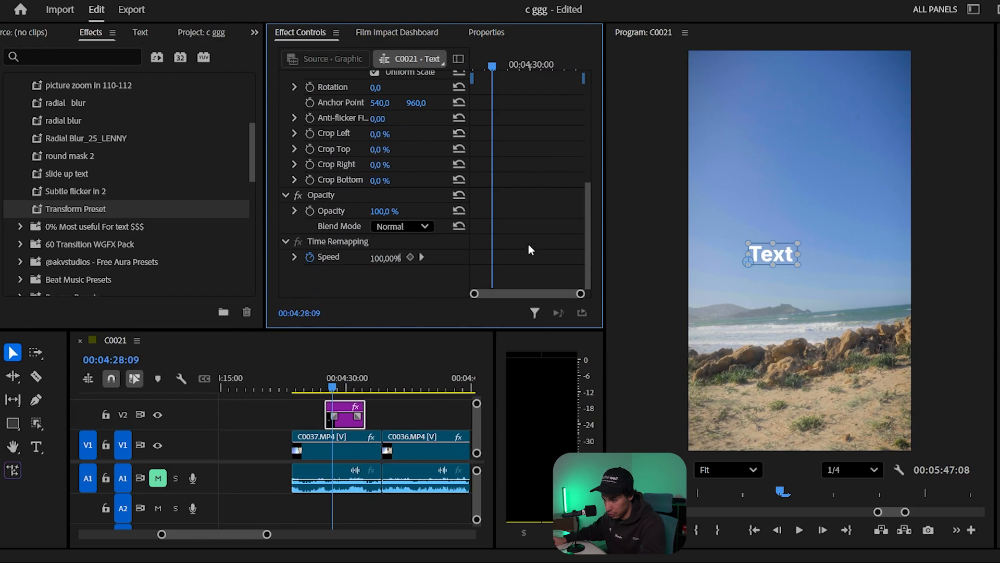
{"action": "left_click", "coordinate": [73, 56]}
{"action": "type", "text": "tr"}
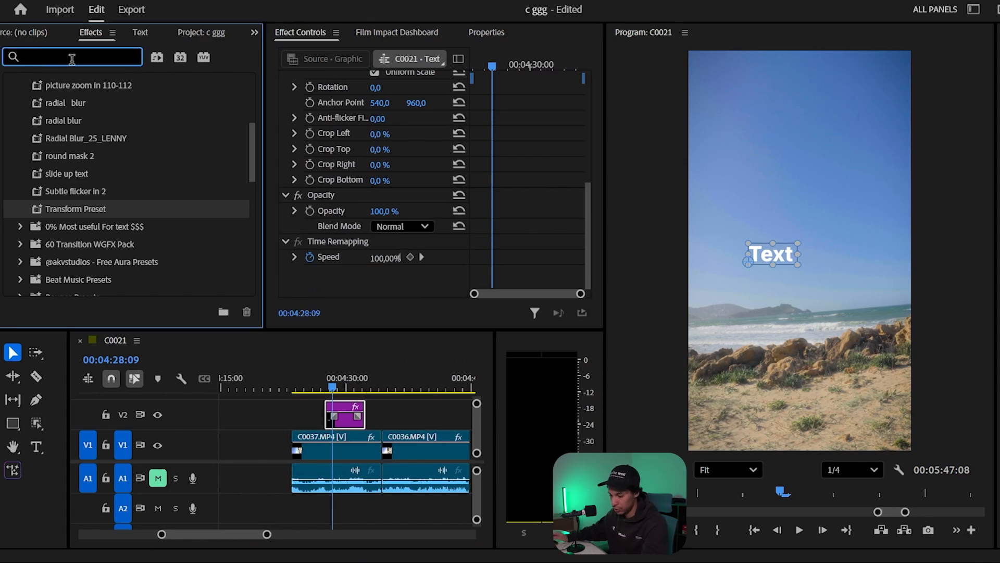
{"action": "type", "text": "ans"}
{"action": "type", "text": "form"}
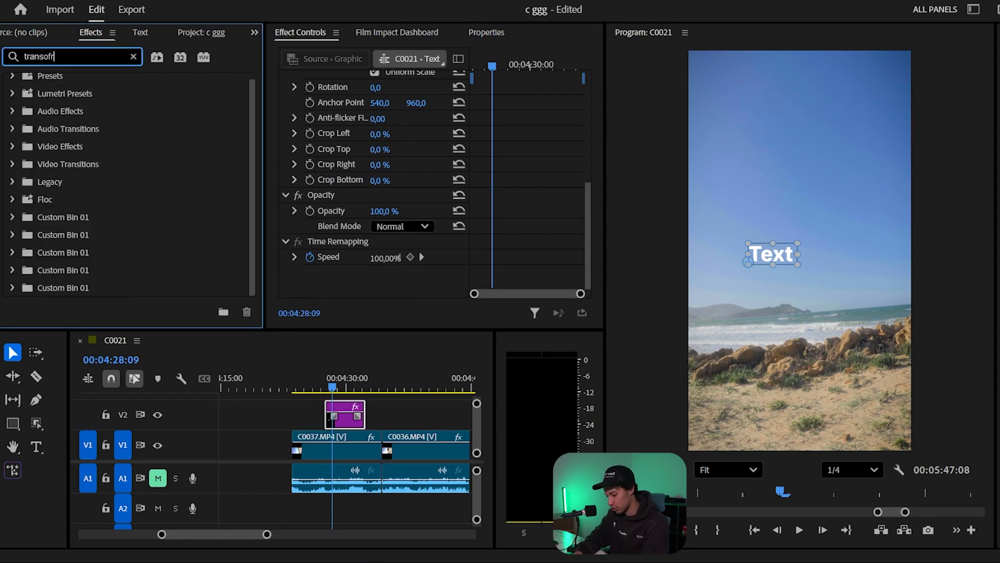
{"action": "left_click_drag", "start_coordinate": [44, 217], "coordinate": [392, 270]}
{"action": "left_click_drag", "start_coordinate": [69, 258], "coordinate": [274, 415]}
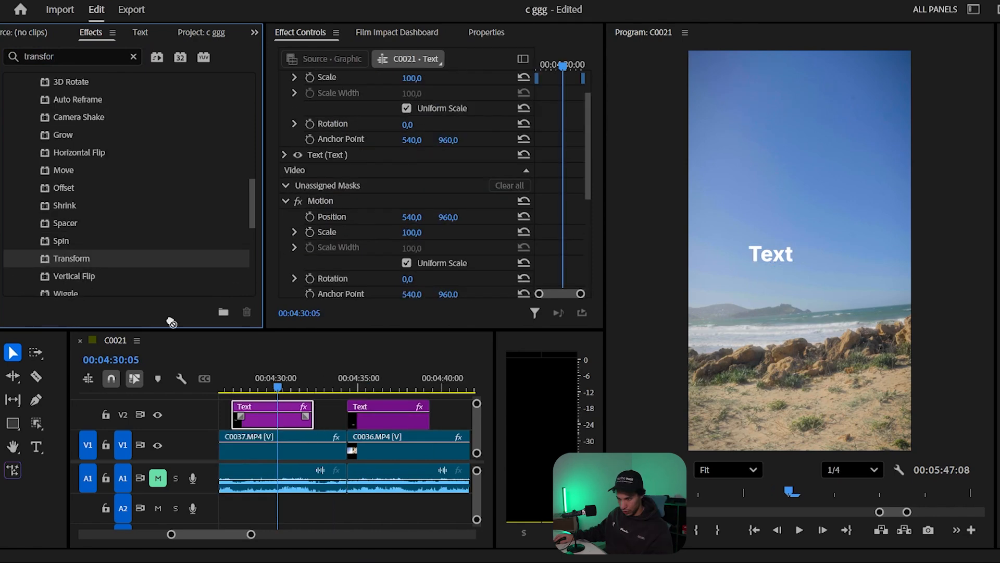
- Keyframe the title's Transform Anchor Point from 540, 960 at the clip's start to 540, 902 at 00:04:28:14
{"action": "scroll", "coordinate": [458, 104], "scroll_direction": "down", "scroll_amount": 4}
{"action": "scroll", "coordinate": [420, 147], "scroll_direction": "up", "scroll_amount": 3}
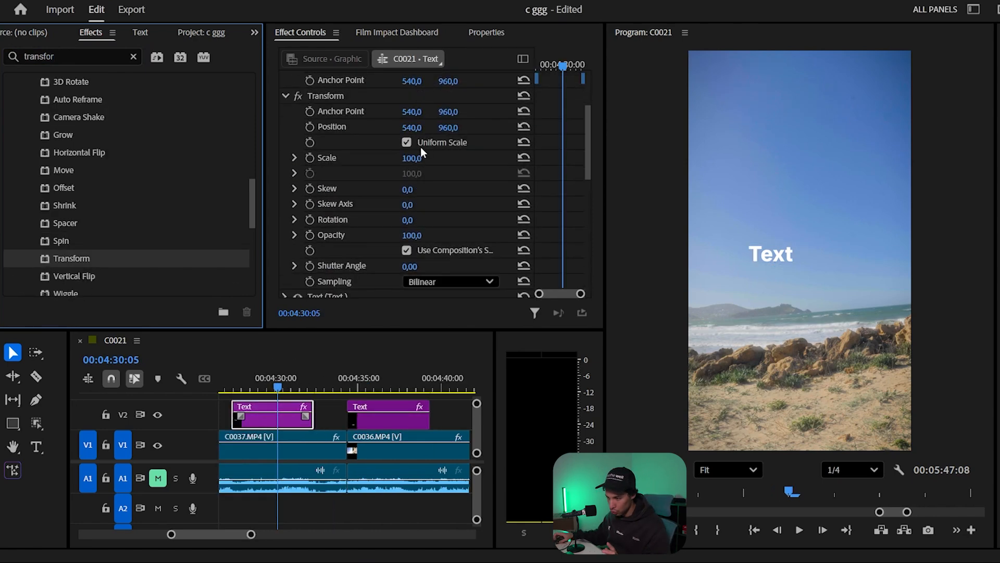
{"action": "scroll", "coordinate": [468, 162], "scroll_direction": "up", "scroll_amount": 1}
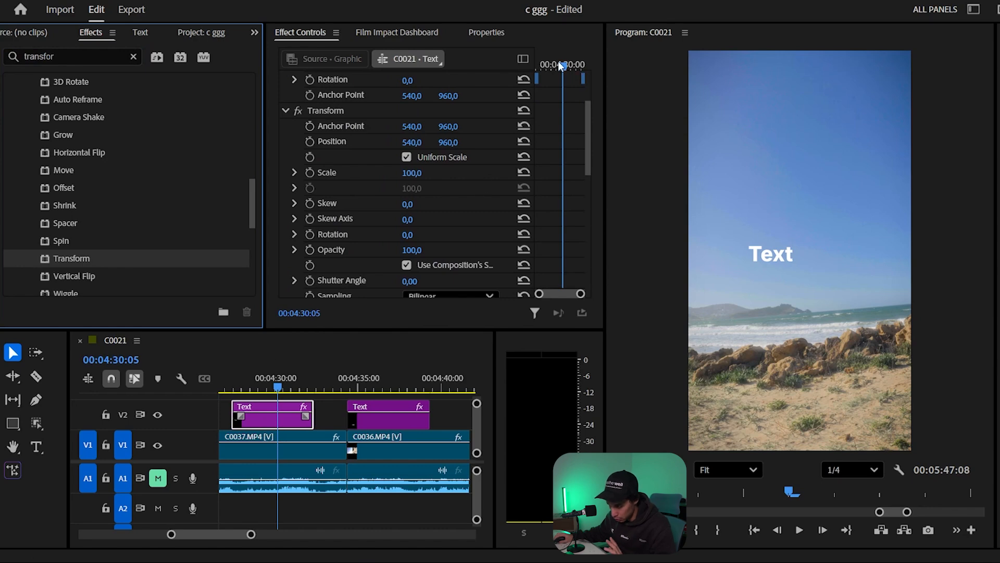
{"action": "left_click_drag", "start_coordinate": [560, 65], "coordinate": [535, 60]}
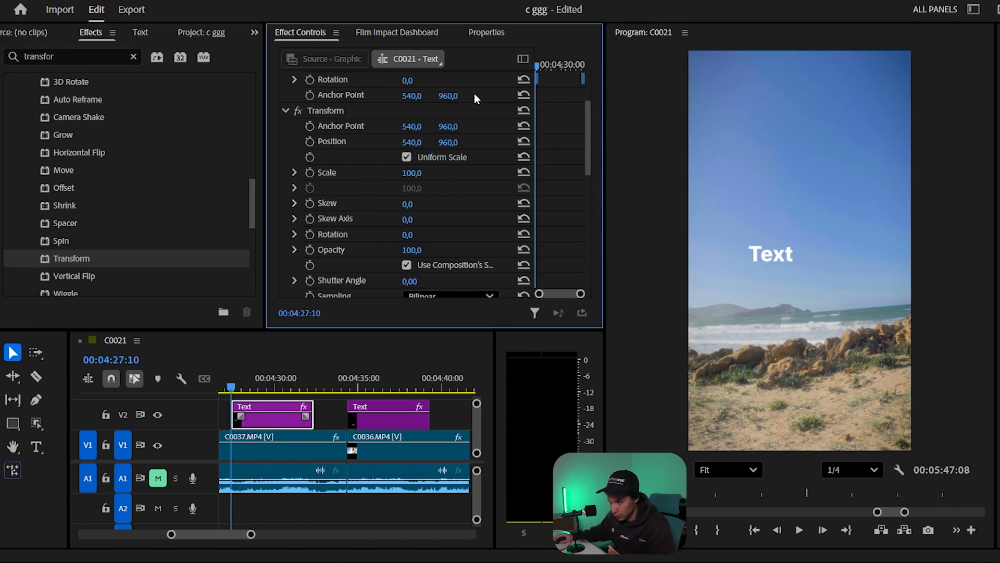
{"action": "left_click_drag", "start_coordinate": [537, 63], "coordinate": [547, 65]}
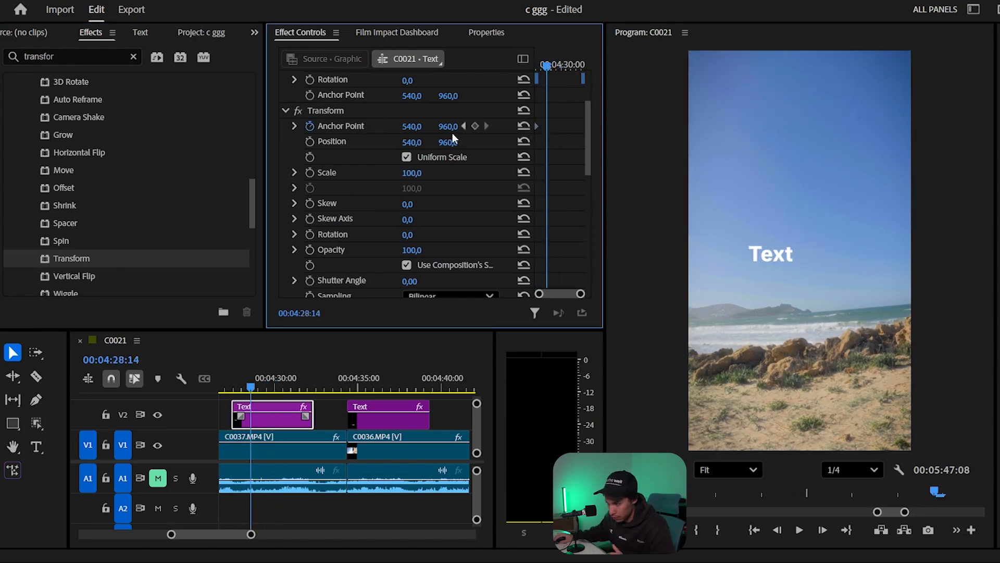
{"action": "mouse_move", "coordinate": [448, 126]}
{"action": "left_mouse_down"}
{"action": "mouse_move", "coordinate": [466, 127]}
{"action": "mouse_move", "coordinate": [437, 126]}
{"action": "left_mouse_up"}
- Play back the title's Anchor Point animation, return to the Text clip's start, and save the project
{"action": "key", "text": "Up"}
{"action": "key", "text": "space"}
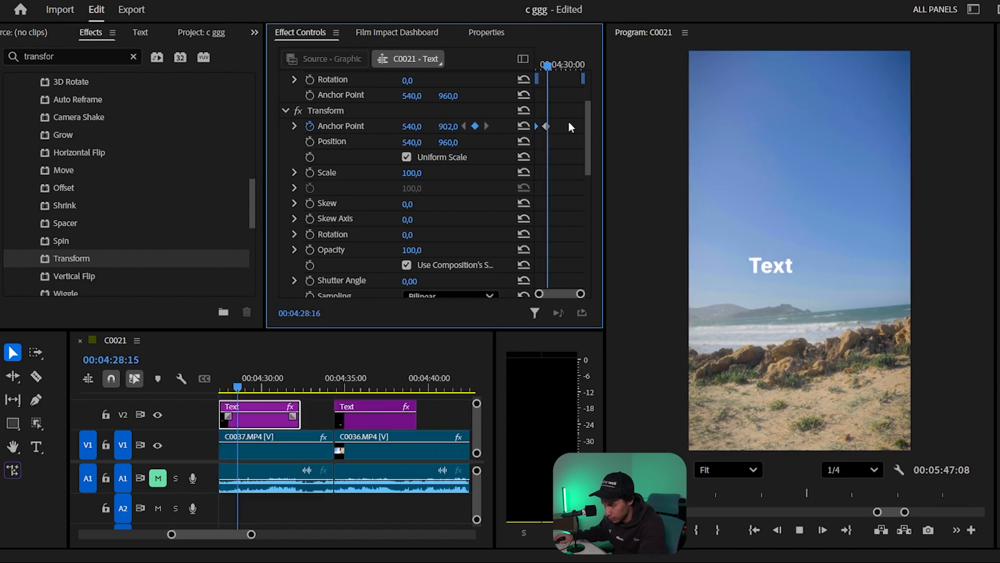
{"action": "key", "text": "Up"}
{"action": "key", "text": "ctrl+s"}
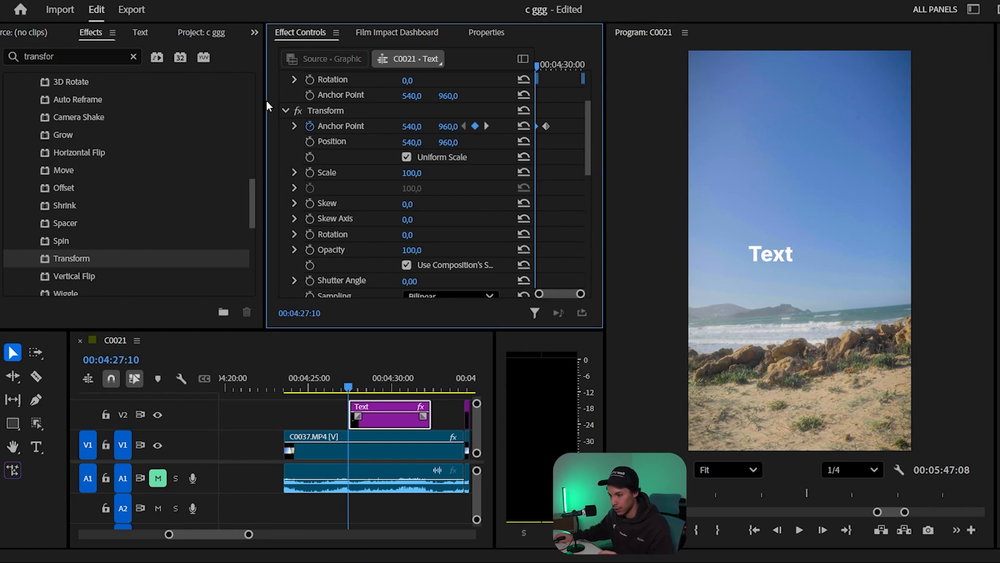
- Save the title's Transform effect as a preset named "t3" with the Anchor to In Point type
{"action": "right_click", "coordinate": [364, 110]}
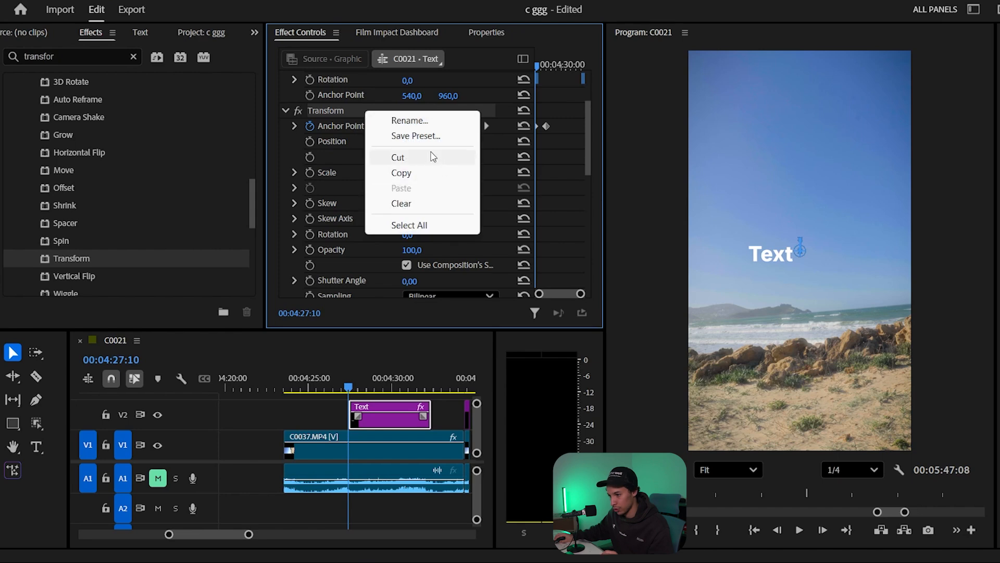
{"action": "left_click", "coordinate": [415, 135]}
{"action": "left_click", "coordinate": [536, 293]}
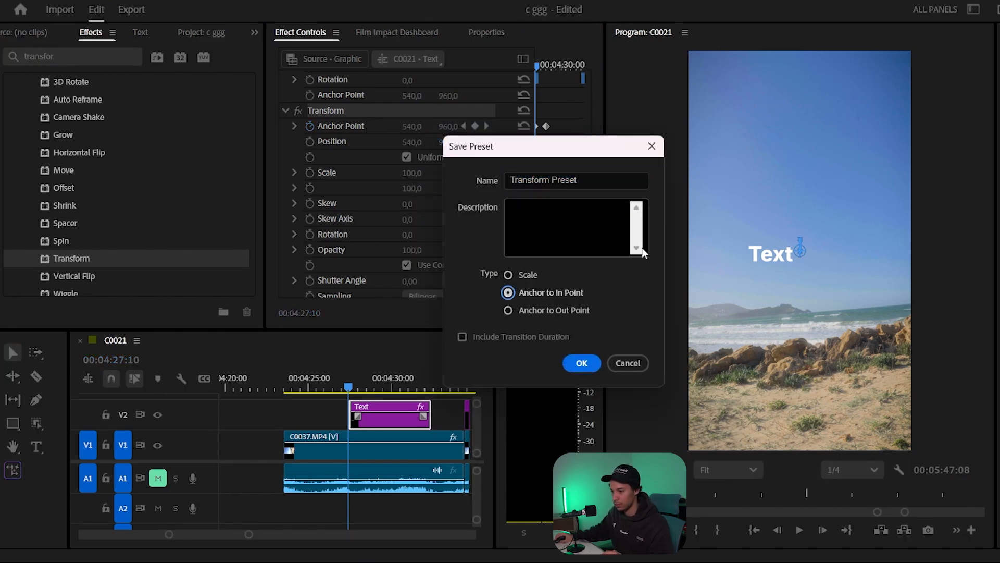
{"action": "left_click", "coordinate": [596, 180]}
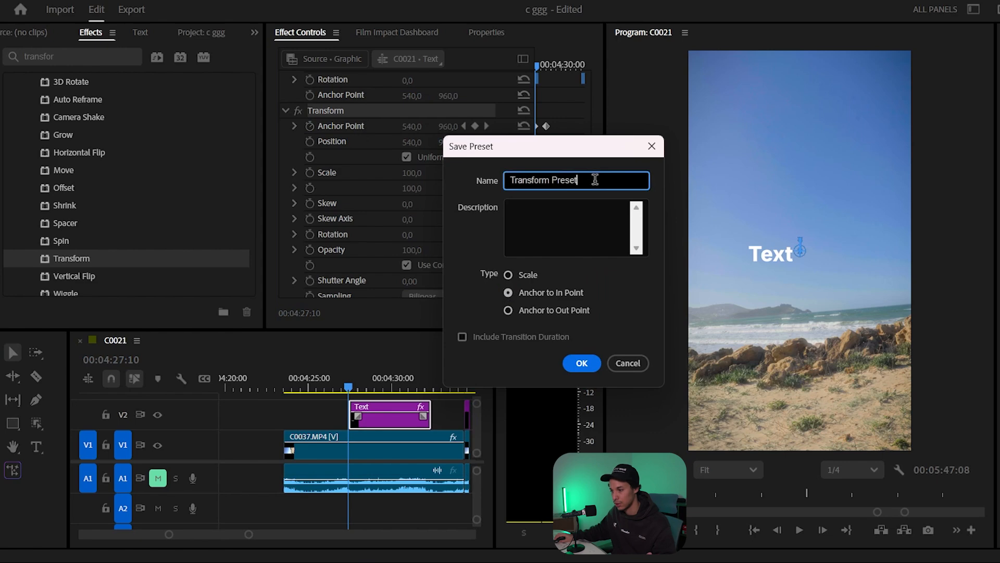
{"action": "key", "text": "ctrl+a"}
{"action": "type", "text": "t3"}
{"action": "key", "text": "Return"}
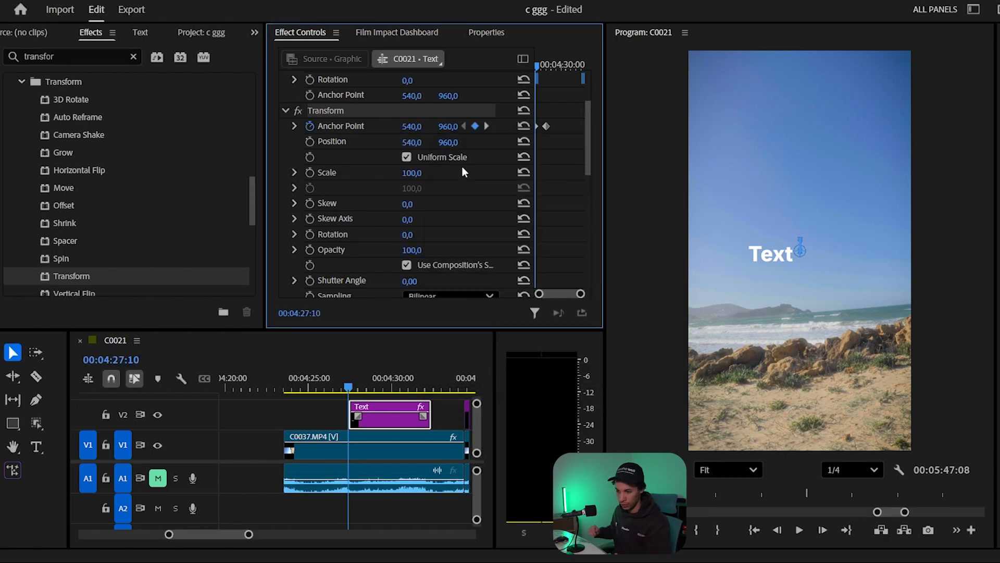
- Set the Vector Motion Position of the Text title above C0036.MP4 to 532, 983
{"action": "scroll", "coordinate": [418, 426], "scroll_direction": "down", "scroll_amount": 3}
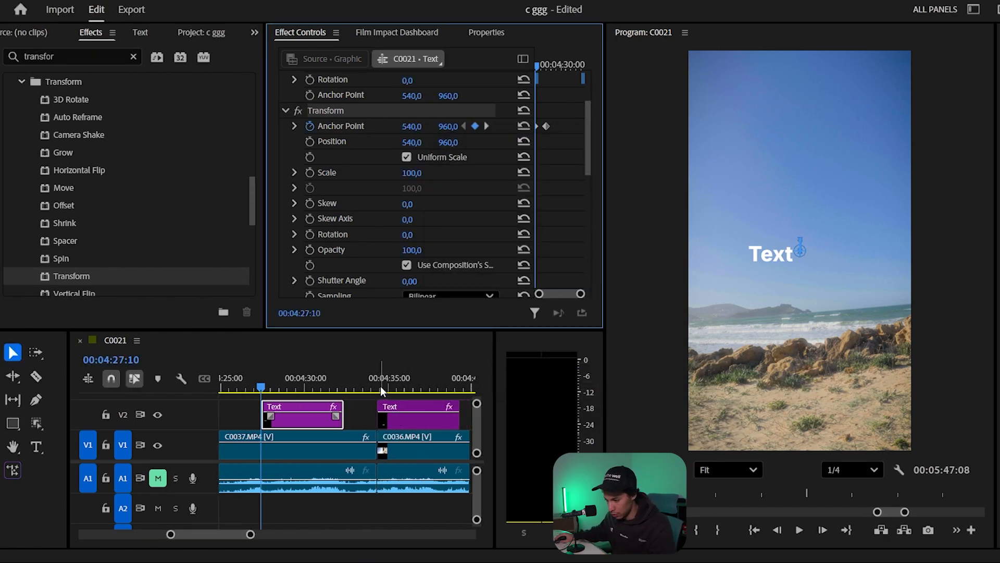
{"action": "left_click", "coordinate": [380, 388]}
{"action": "left_click", "coordinate": [412, 420]}
{"action": "scroll", "coordinate": [393, 220], "scroll_direction": "down", "scroll_amount": 5}
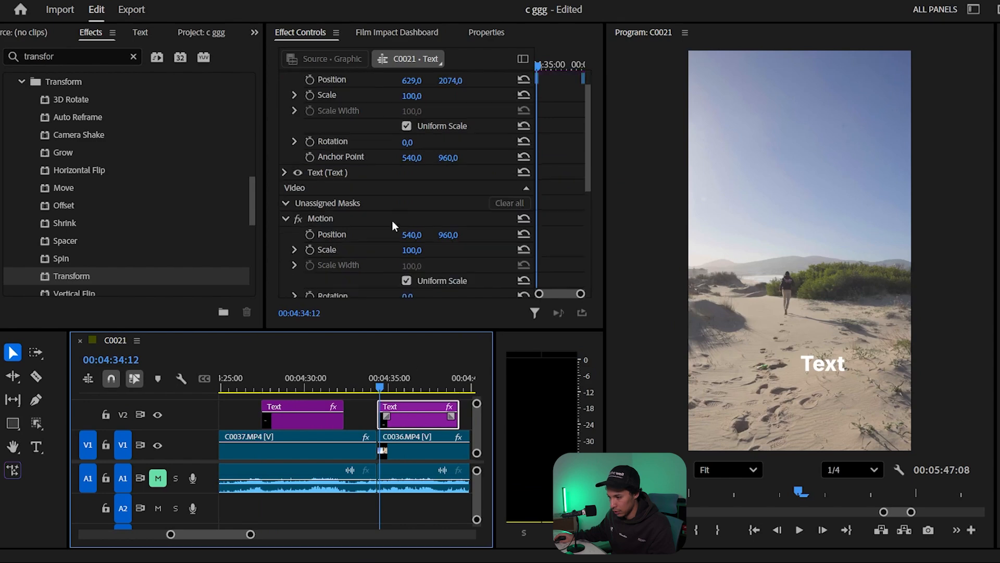
{"action": "scroll", "coordinate": [393, 221], "scroll_direction": "up", "scroll_amount": 5}
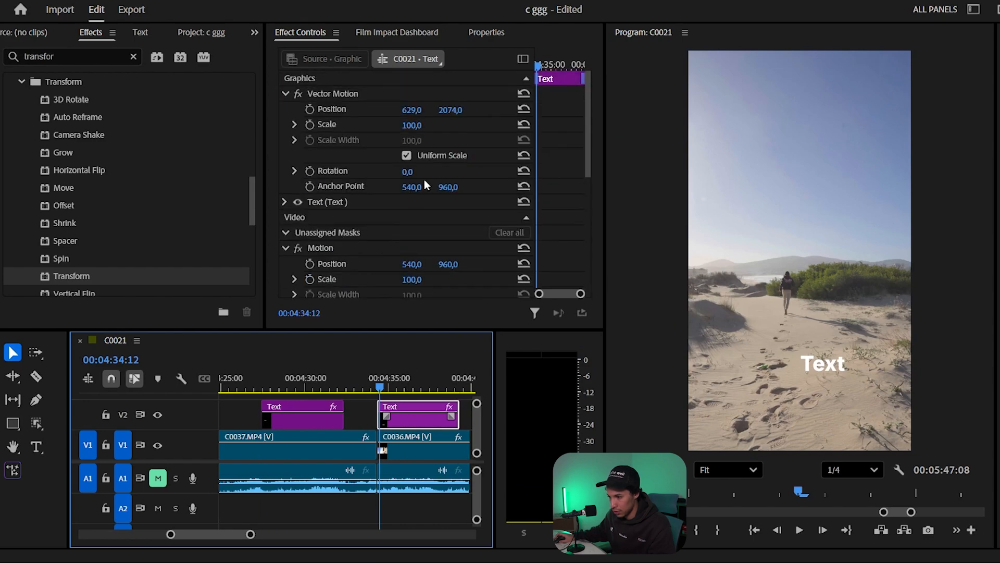
{"action": "left_click_drag", "start_coordinate": [454, 111], "coordinate": [292, 111]}
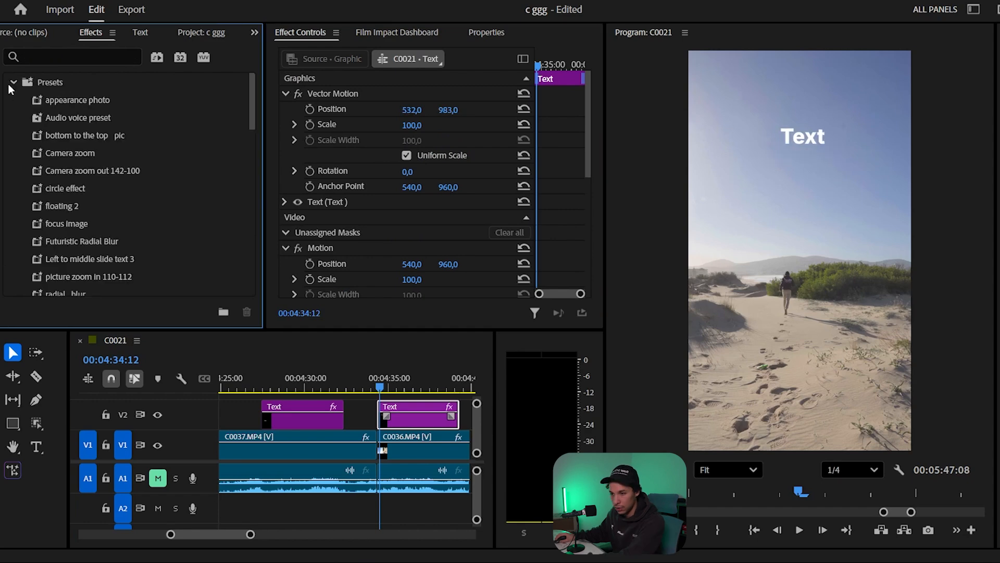
- Place the playhead at 00:04:34:08, the start of C0036.MP4, and apply the "t3" preset to the Text clip above it
{"action": "scroll", "coordinate": [127, 173], "scroll_direction": "down", "scroll_amount": 5}
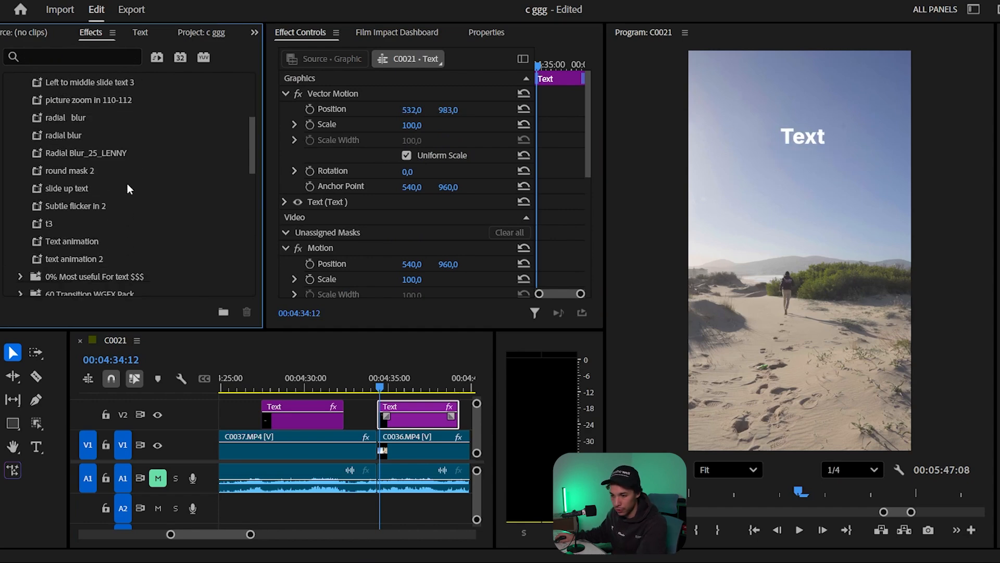
{"action": "left_click", "coordinate": [367, 411]}
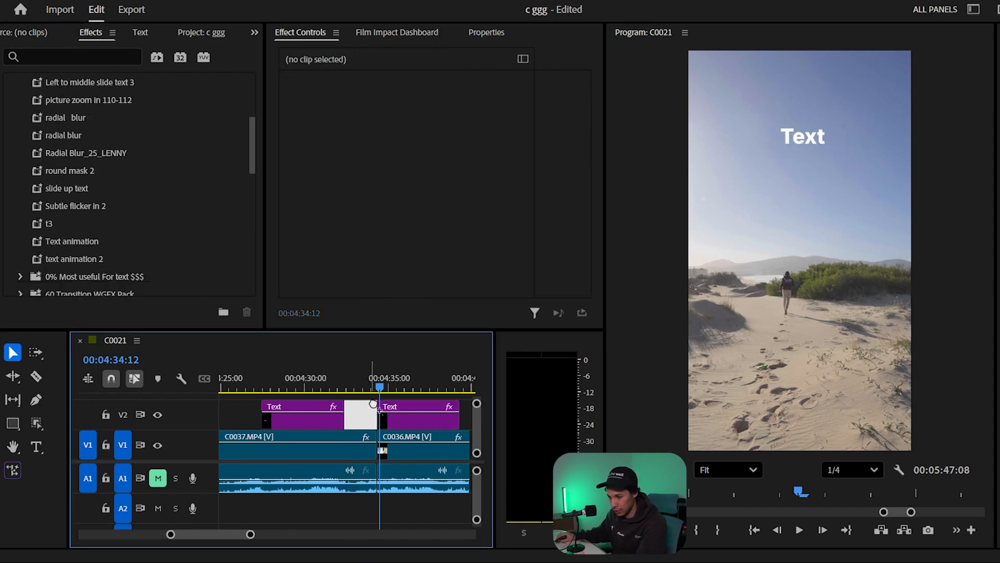
{"action": "left_click", "coordinate": [384, 388]}
{"action": "key", "text": "equal"}
{"action": "key", "text": "equal"}
{"action": "key", "text": "equal"}
{"action": "key", "text": "equal"}
{"action": "key", "text": "equal"}
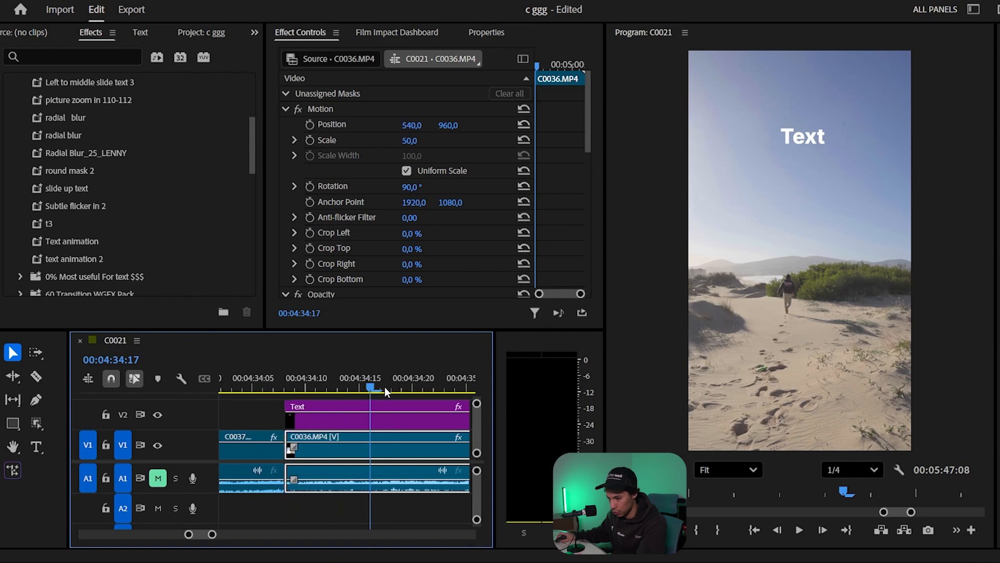
{"action": "left_click", "coordinate": [356, 387]}
{"action": "left_click_drag", "start_coordinate": [356, 387], "coordinate": [351, 387]}
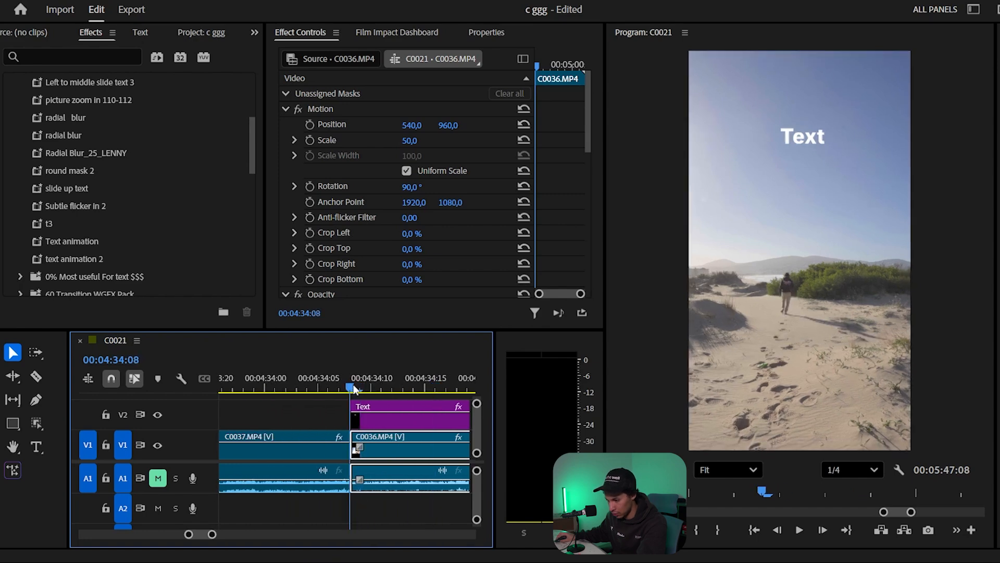
{"action": "left_click", "coordinate": [393, 422]}
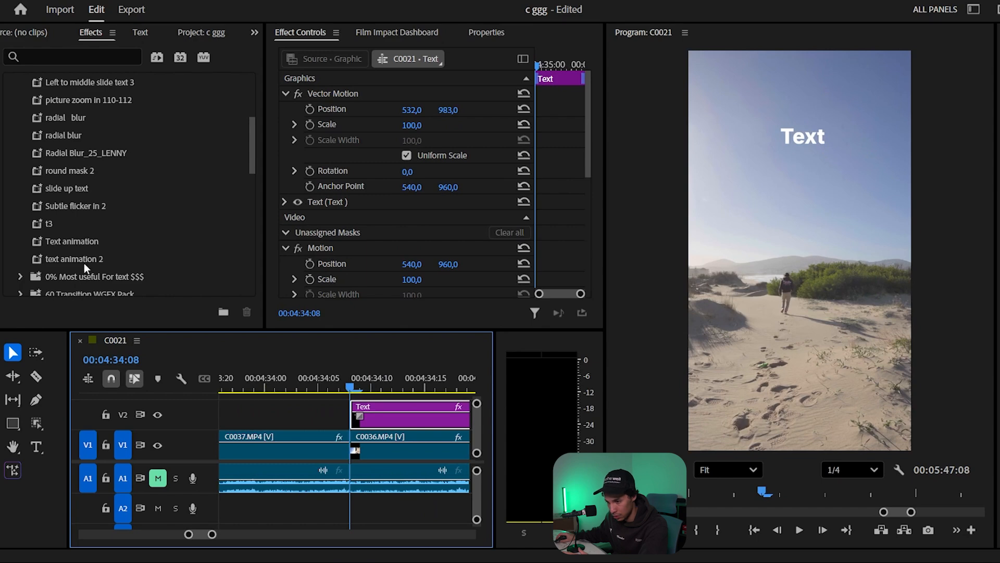
{"action": "left_click_drag", "start_coordinate": [50, 229], "coordinate": [368, 421]}
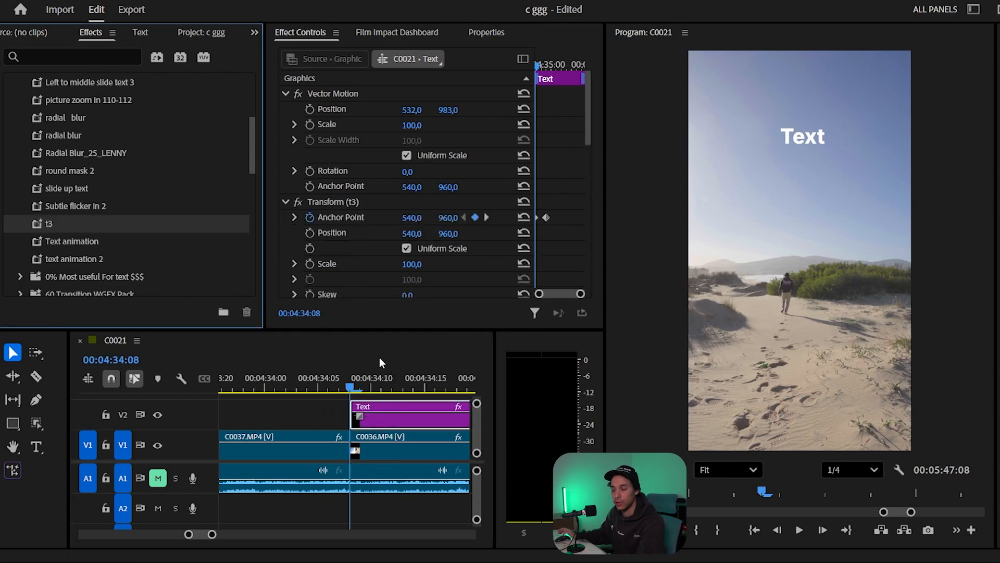
- Play back the title's preset animation over C0036.MP4 and return the playhead to near the Text clip's start
{"action": "key", "text": "space"}
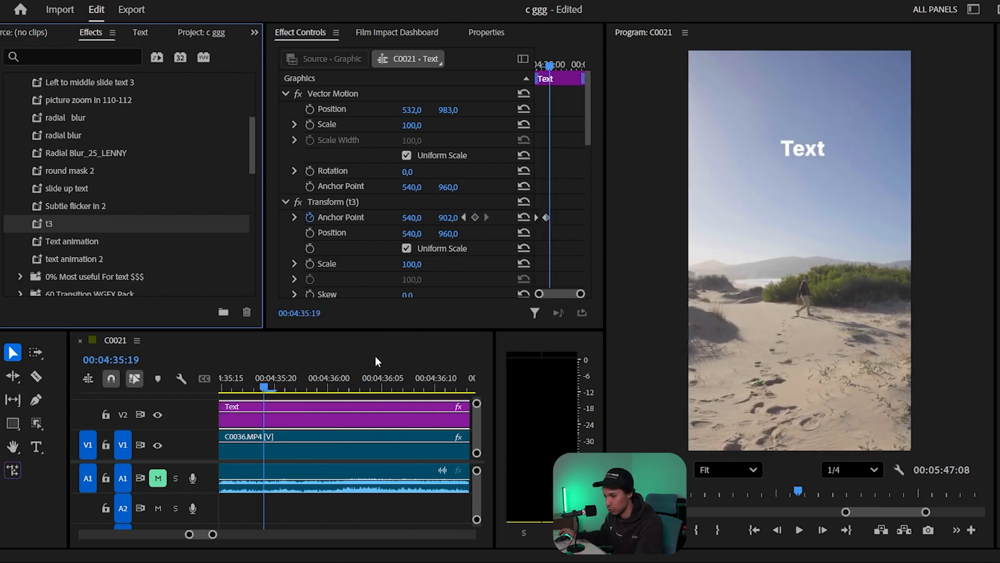
{"action": "left_click", "coordinate": [308, 382]}
{"action": "key", "text": "minus"}
{"action": "key", "text": "minus"}
{"action": "key", "text": "minus"}
{"action": "key", "text": "minus"}
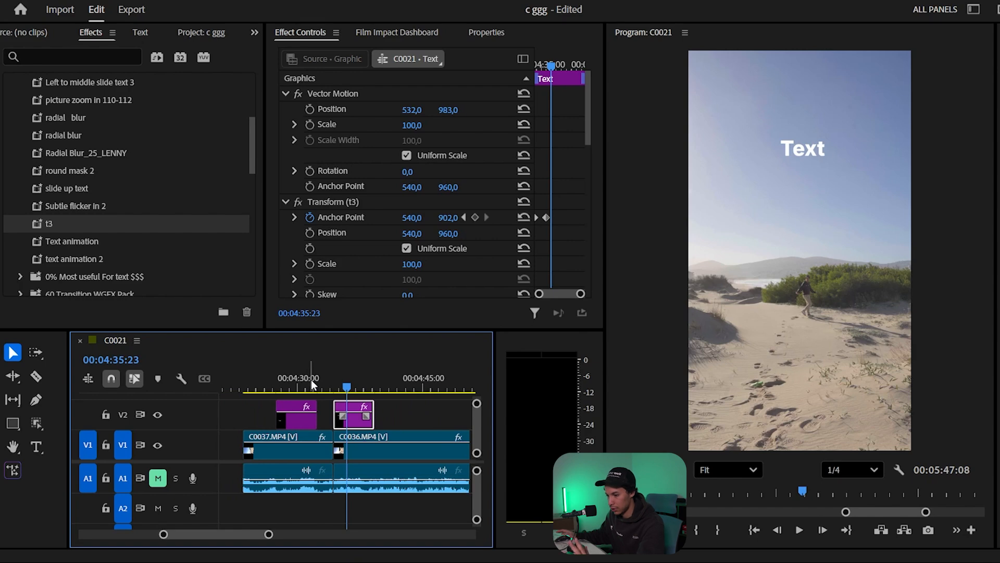
{"action": "left_click_drag", "start_coordinate": [340, 379], "coordinate": [335, 380]}
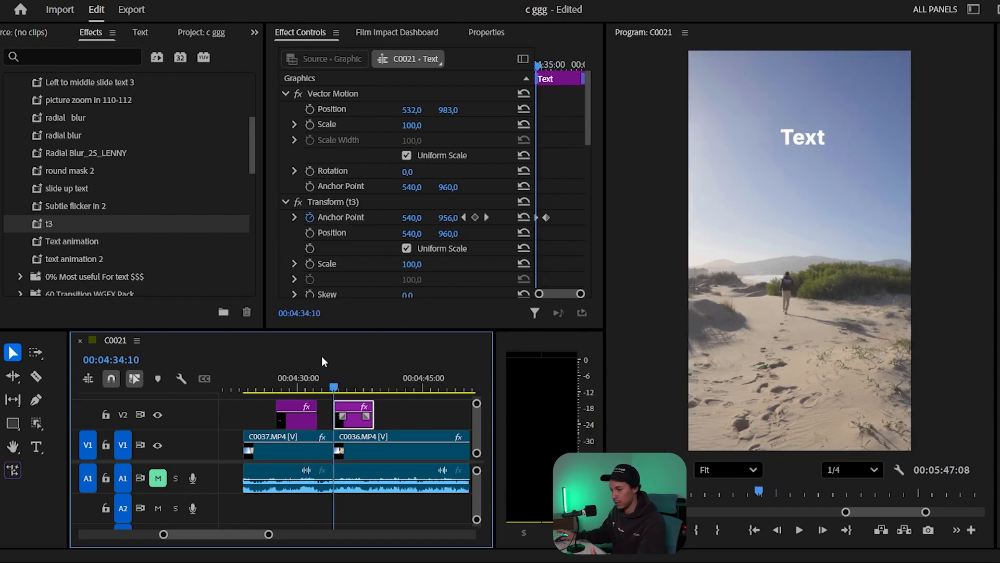